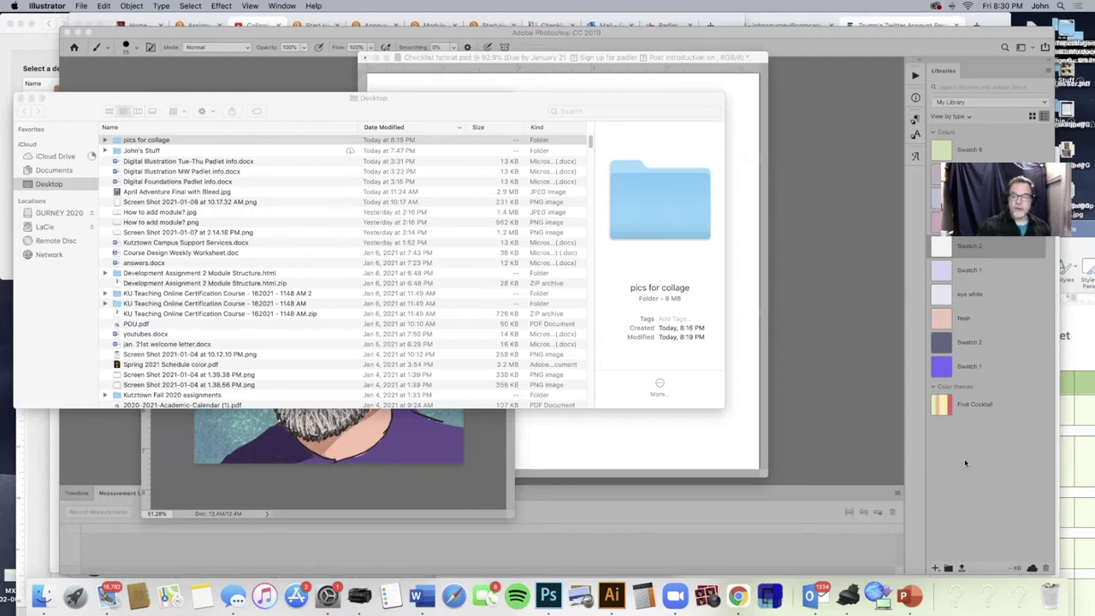
Bring Illustrator's Home screen of recent files forward from the Dock.
click(609, 596)
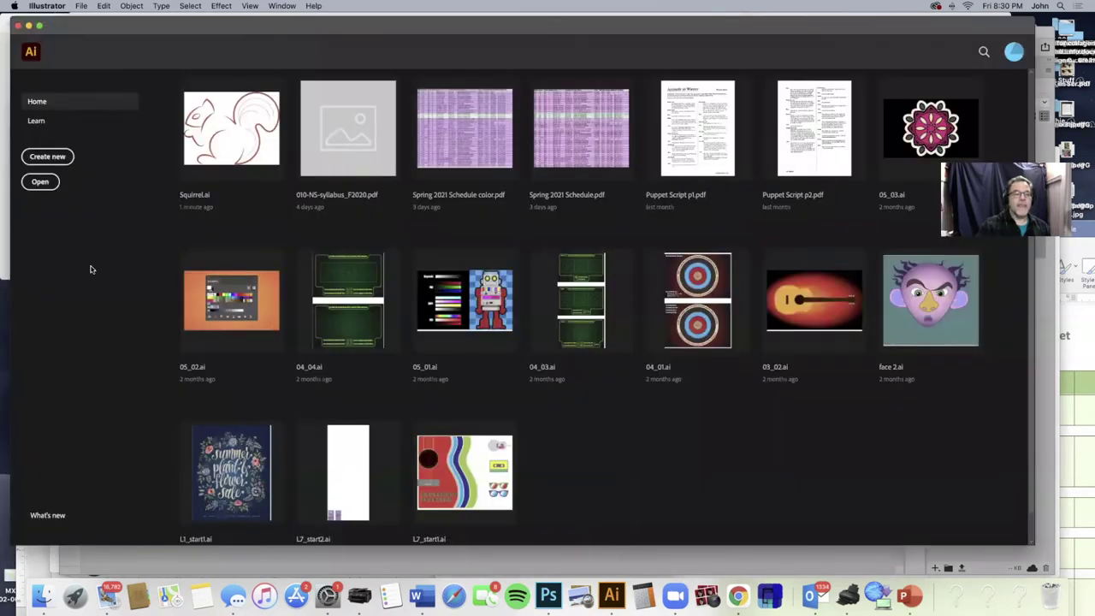
Start a new document from the Home screen with the Letter 8.5 × 11 in preset.
click(54, 159)
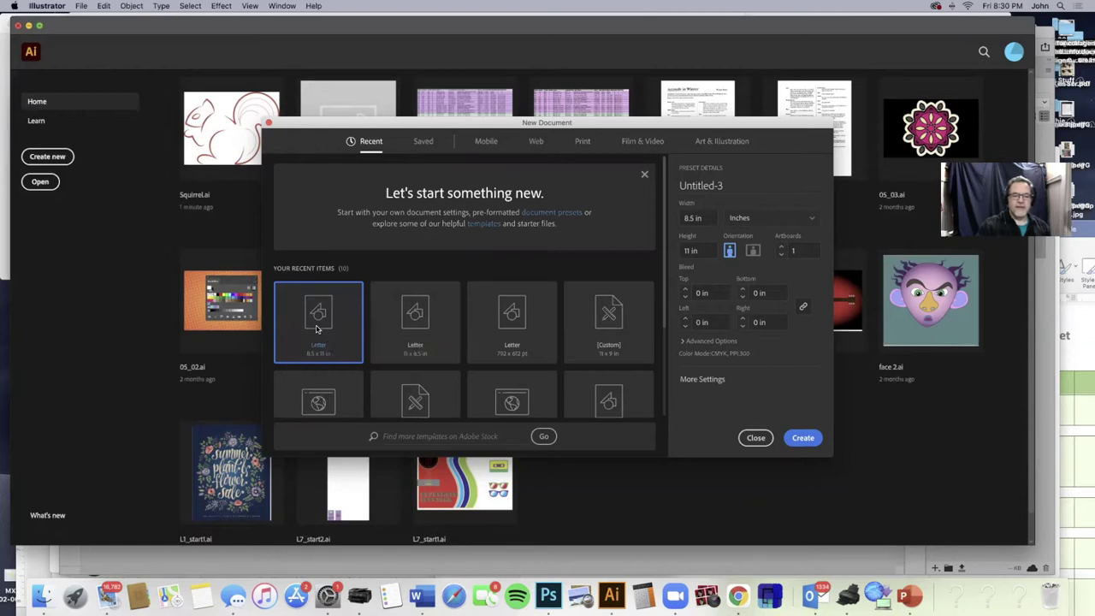
Create the blank Letter-size Untitled-3 document and switch to a two-column Essentials Classic workspace.
click(803, 438)
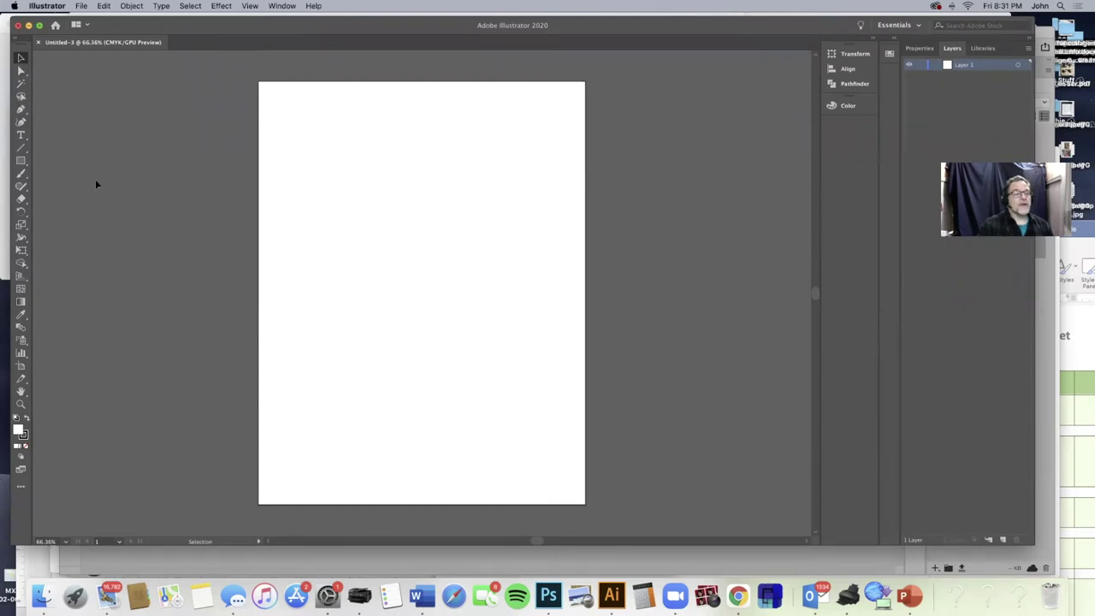
click(17, 40)
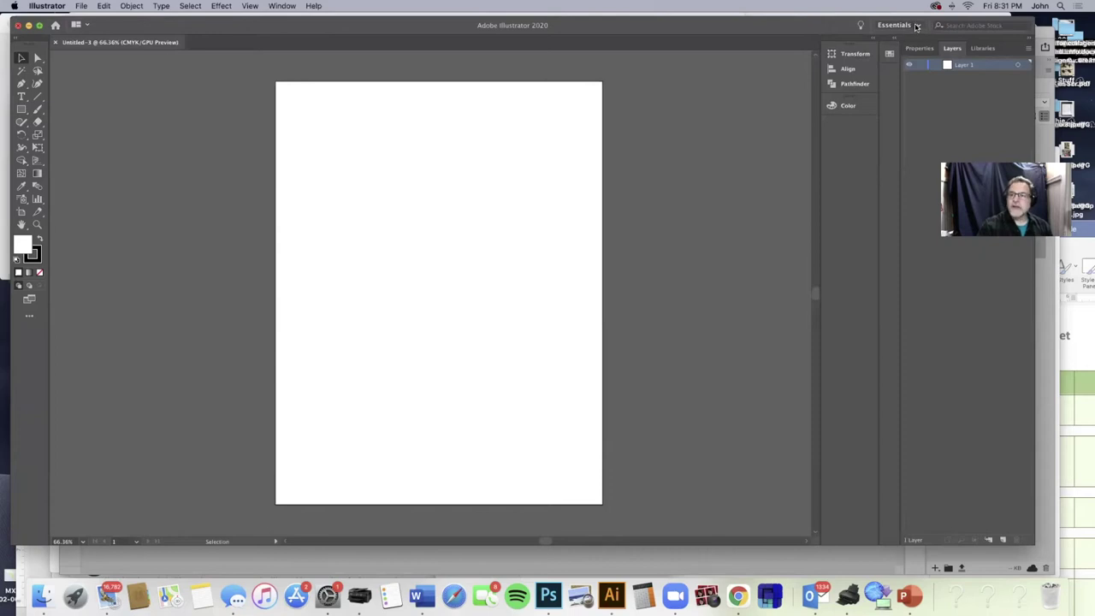
click(917, 26)
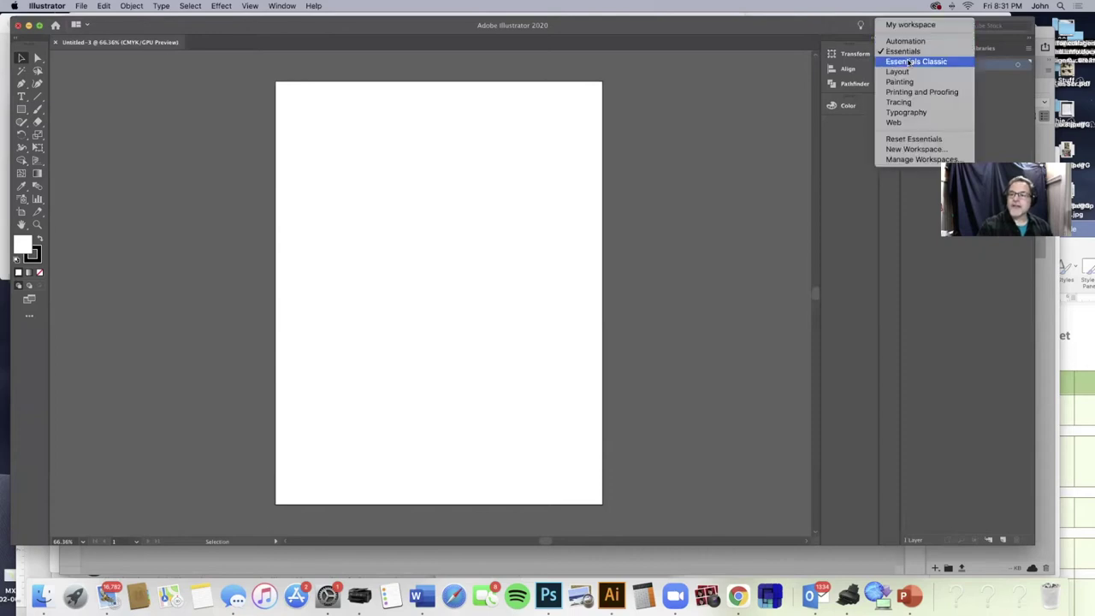
click(914, 62)
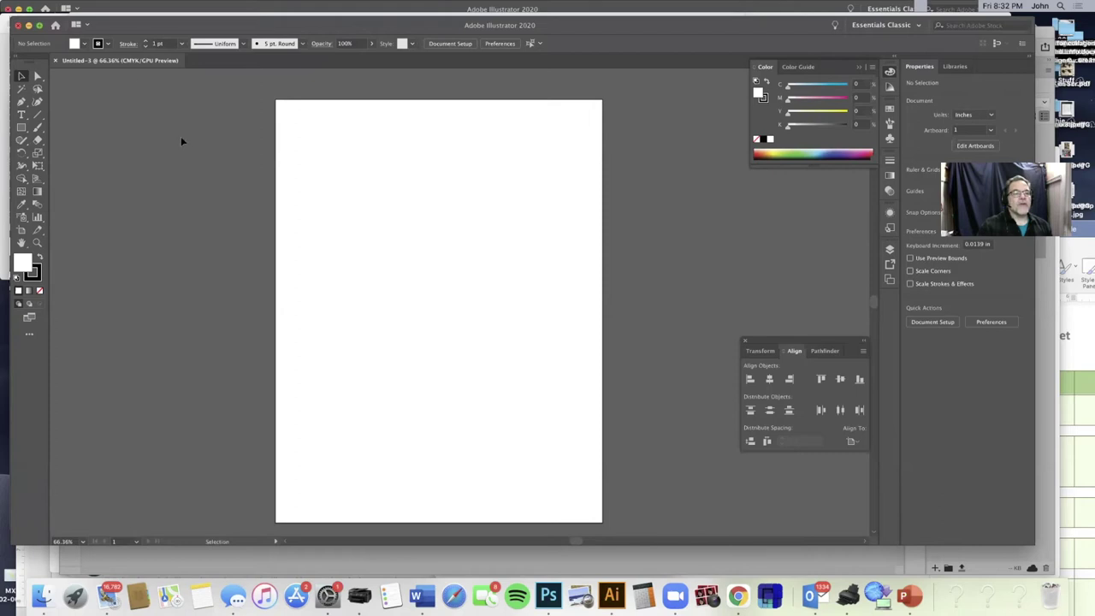
Place the family group photo at about 4.25 × 2.75 in and move it toward the artboard's top-left.
click(80, 6)
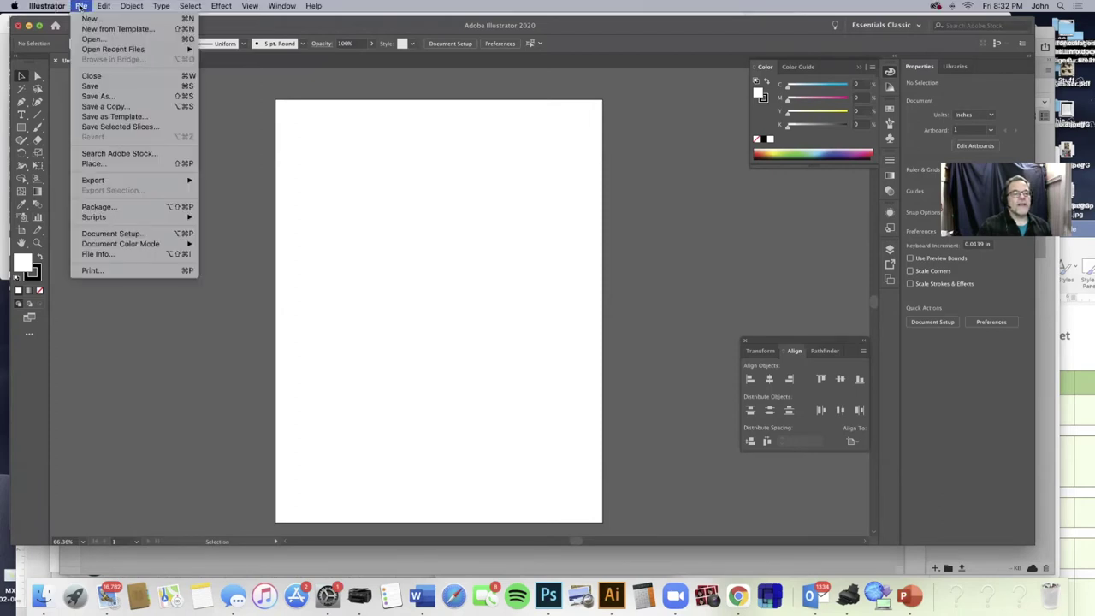
click(118, 163)
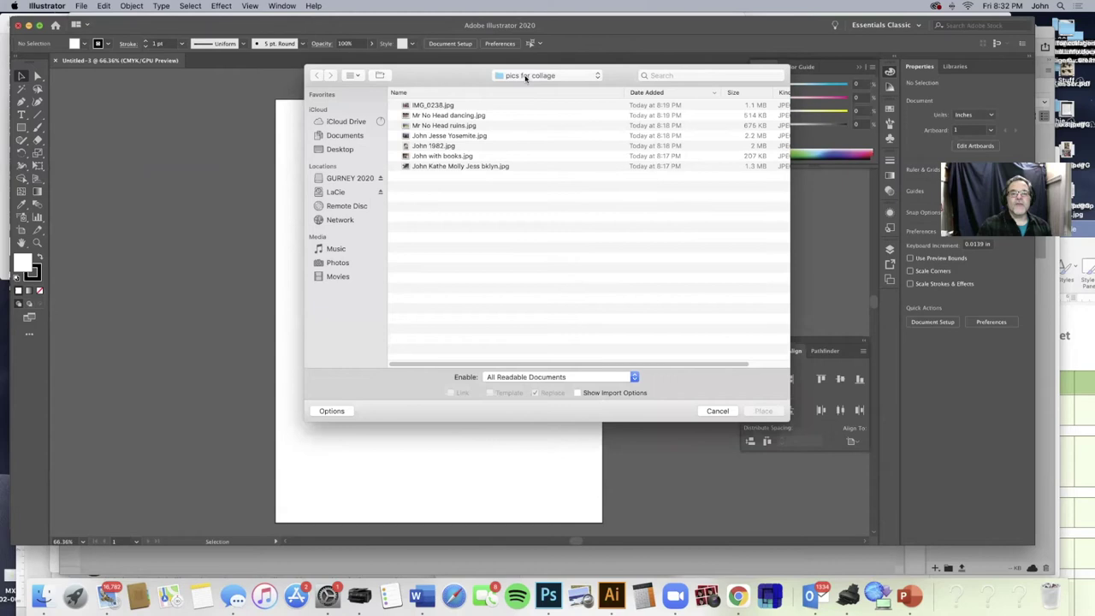
click(453, 166)
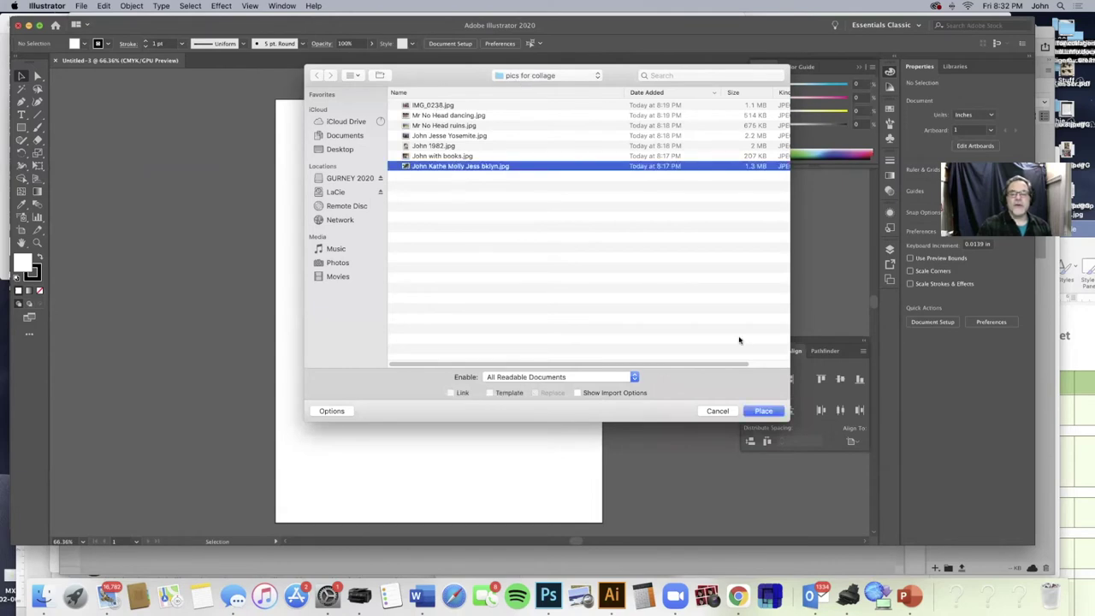
click(760, 411)
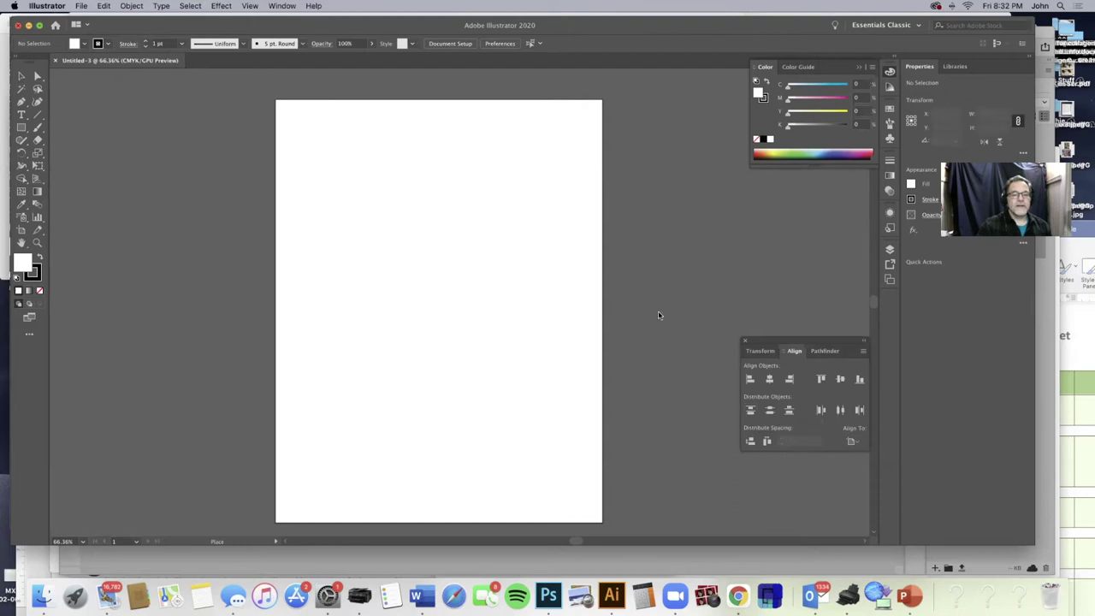
key(Escape)
click(325, 170)
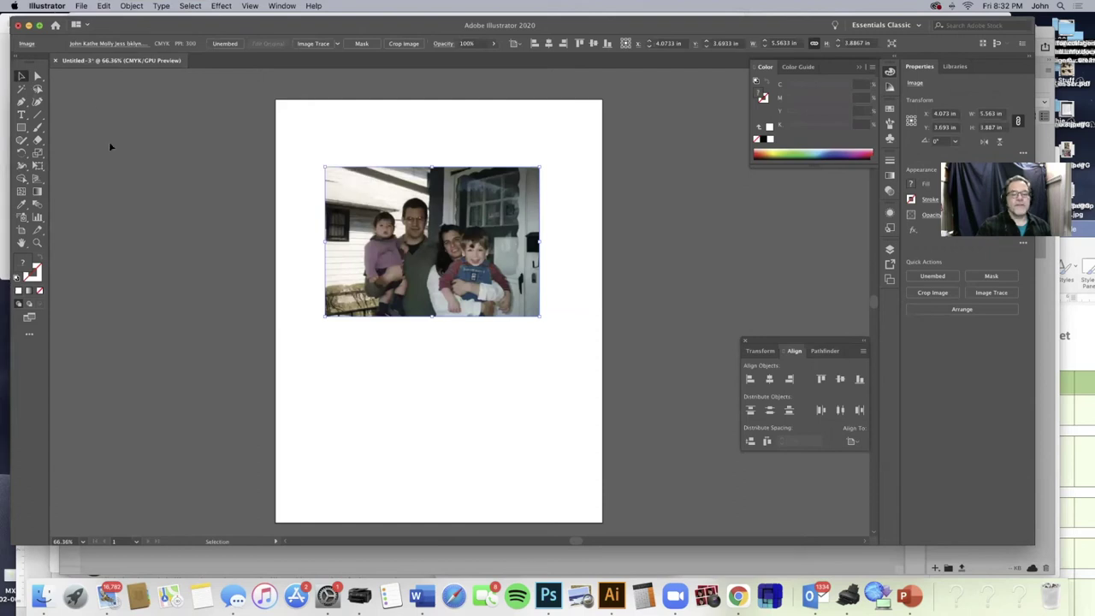
click(21, 77)
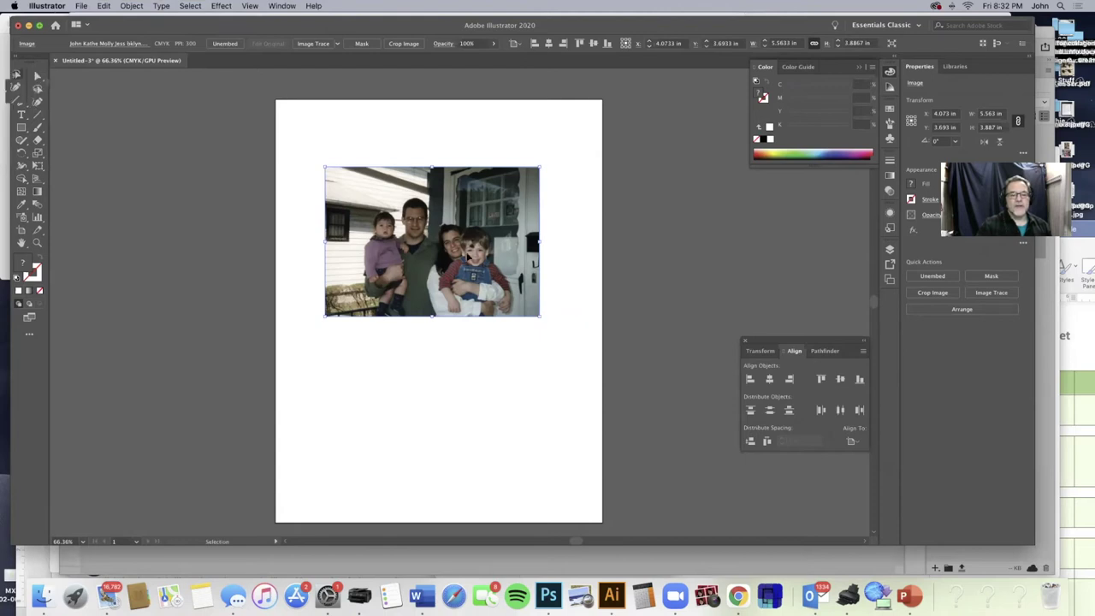
drag(466, 255, 464, 222)
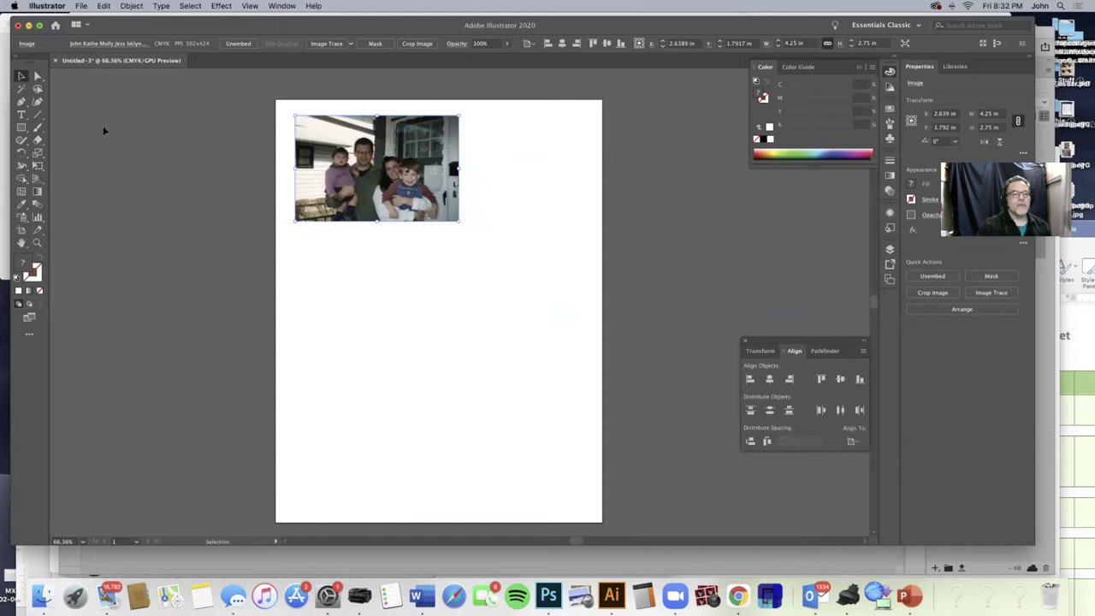
Place IMG_0238.jpg, the Venice canal bridge photo, onto the artboard.
click(80, 6)
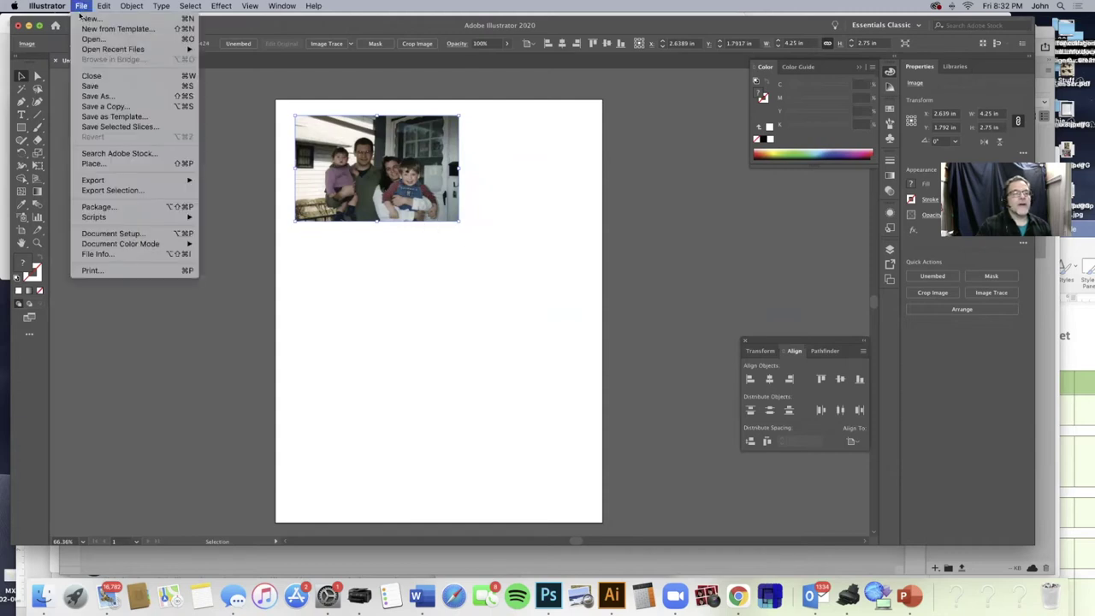
click(150, 165)
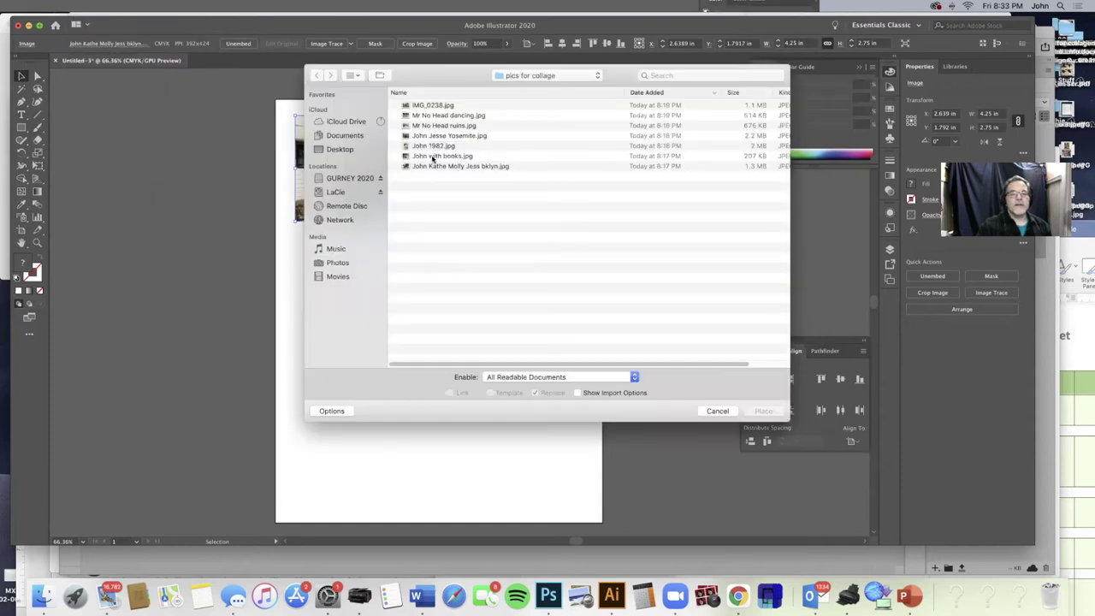
click(430, 106)
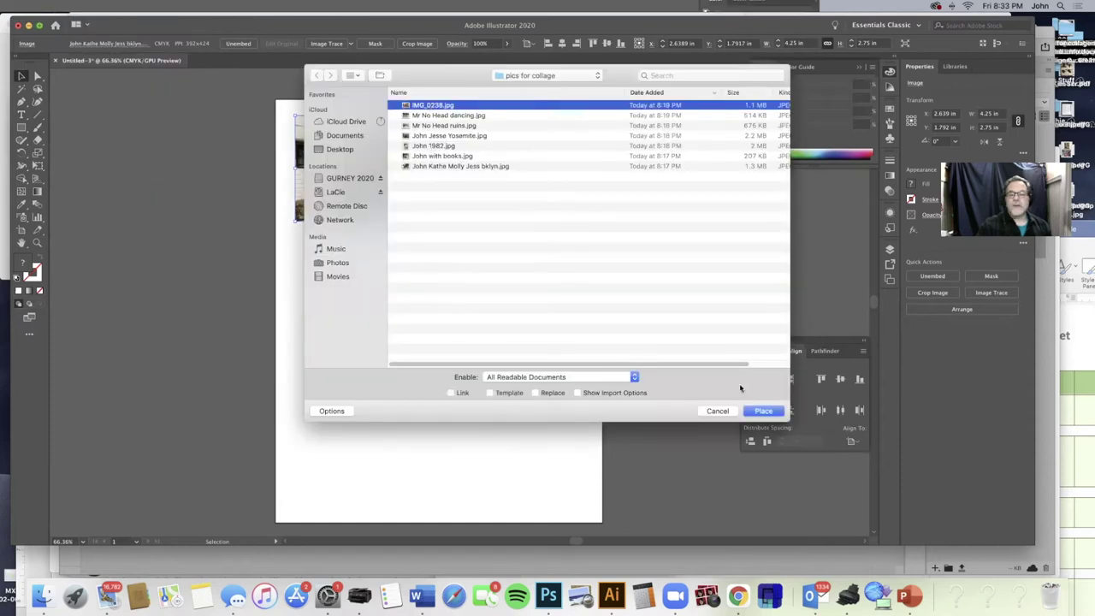
click(762, 412)
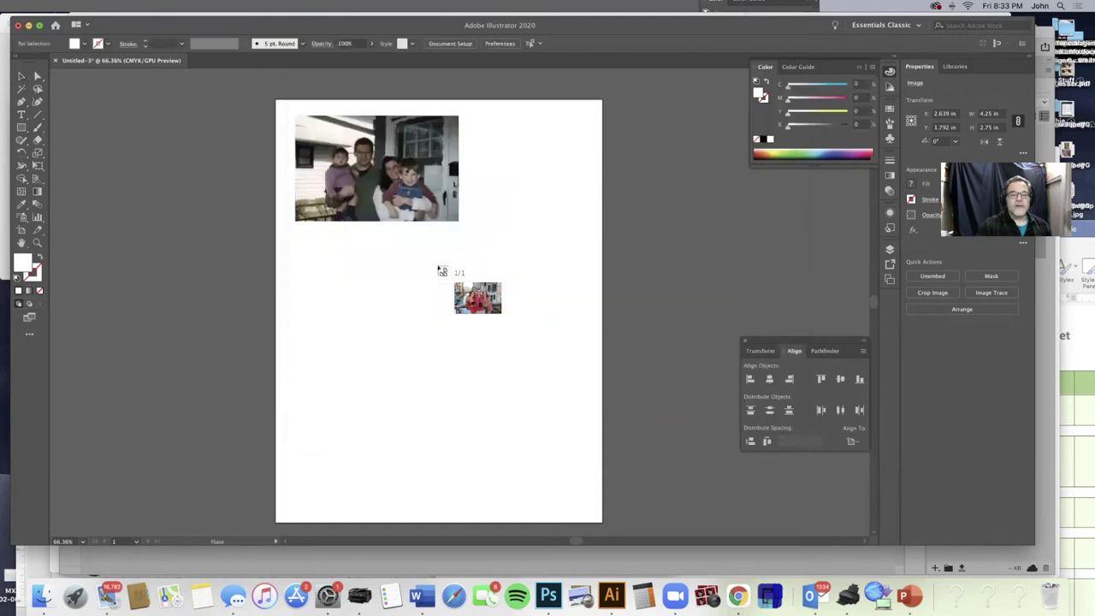
click(304, 265)
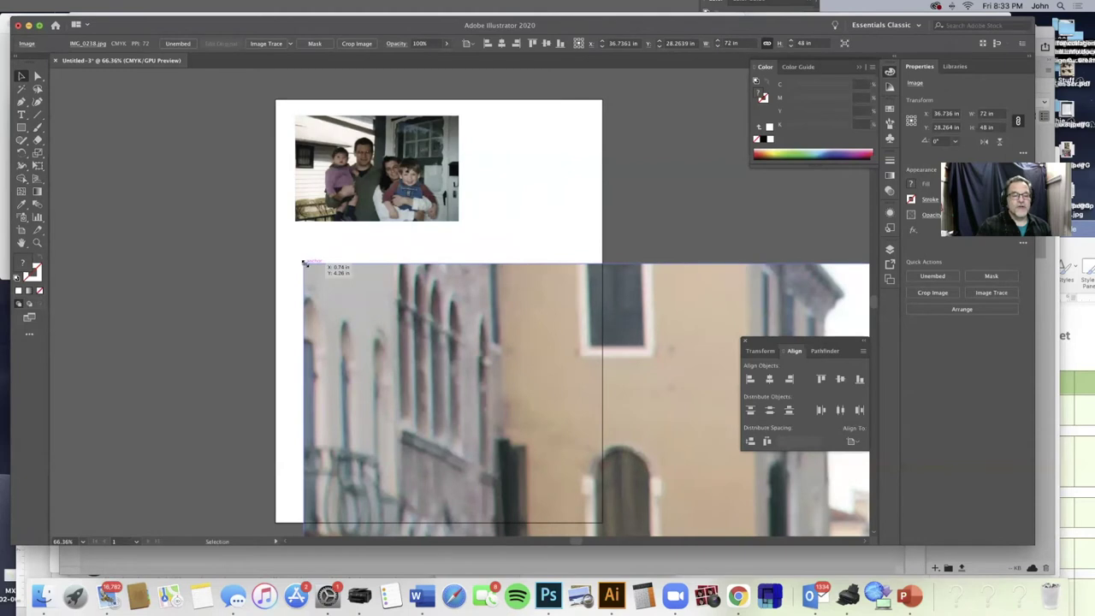
Scale the oversized Venice photo down to about 18.06 × 8.21 in and reposition it over the artboard.
drag(304, 263, 201, 247)
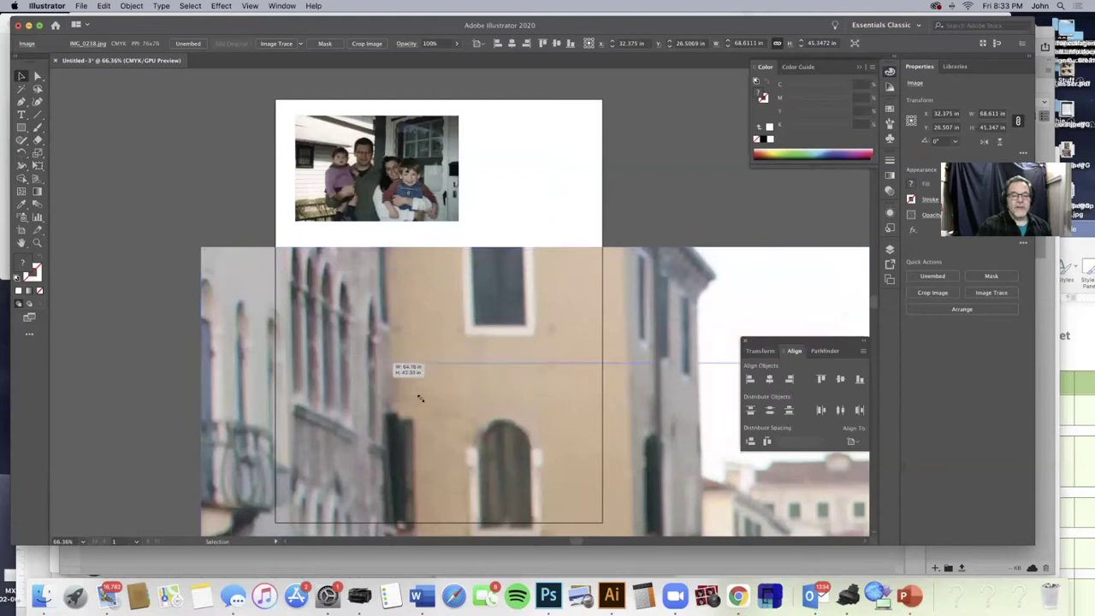
drag(420, 398, 177, 157)
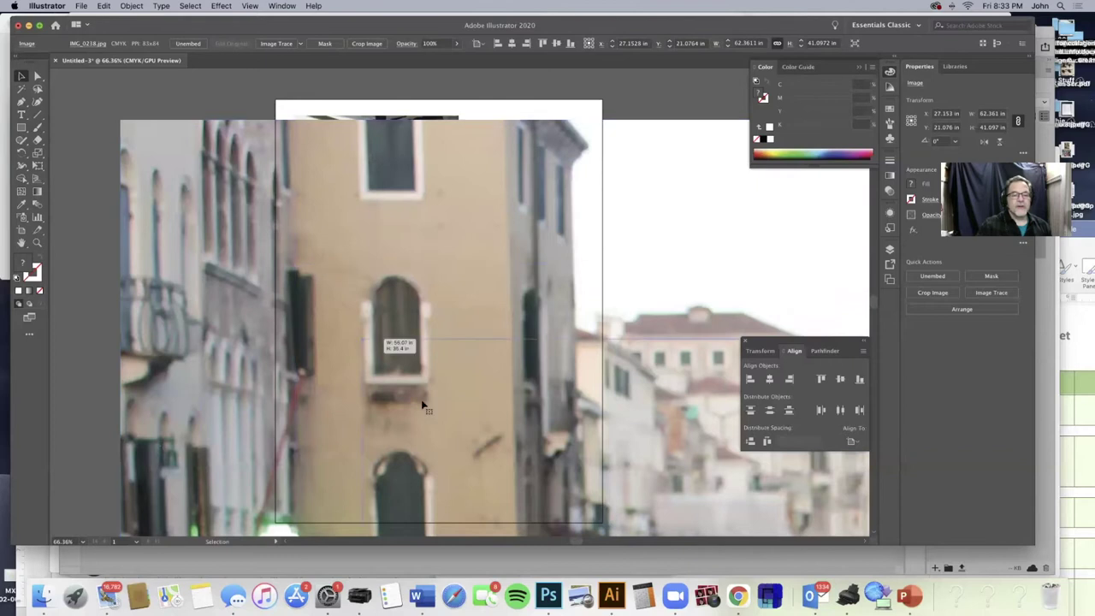
drag(422, 405, 101, 128)
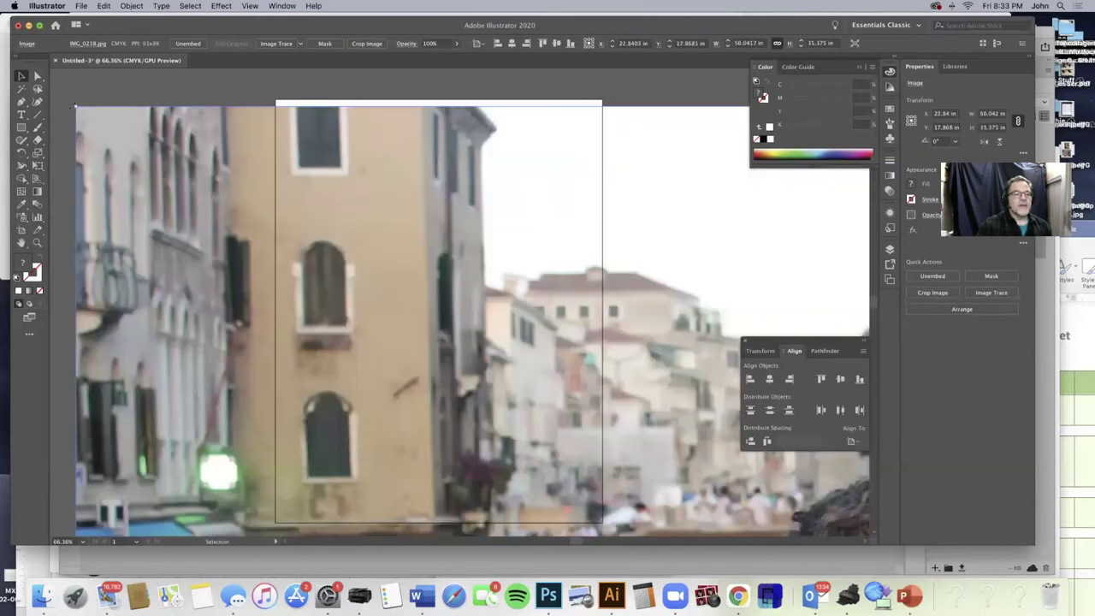
drag(373, 342, 209, 162)
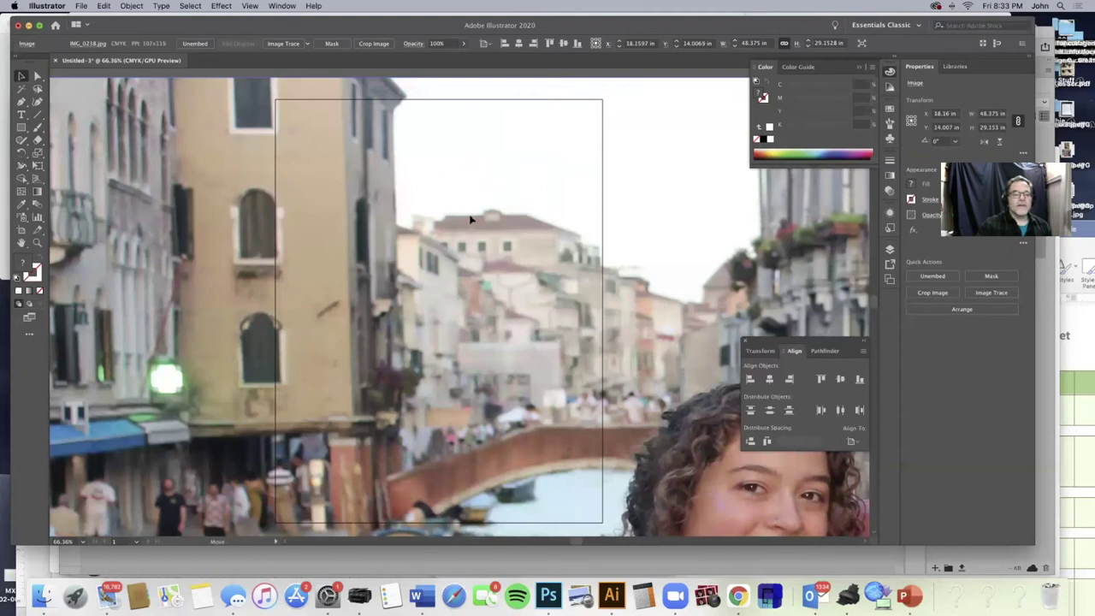
key(super+z)
drag(288, 115, 598, 345)
drag(700, 407, 235, 157)
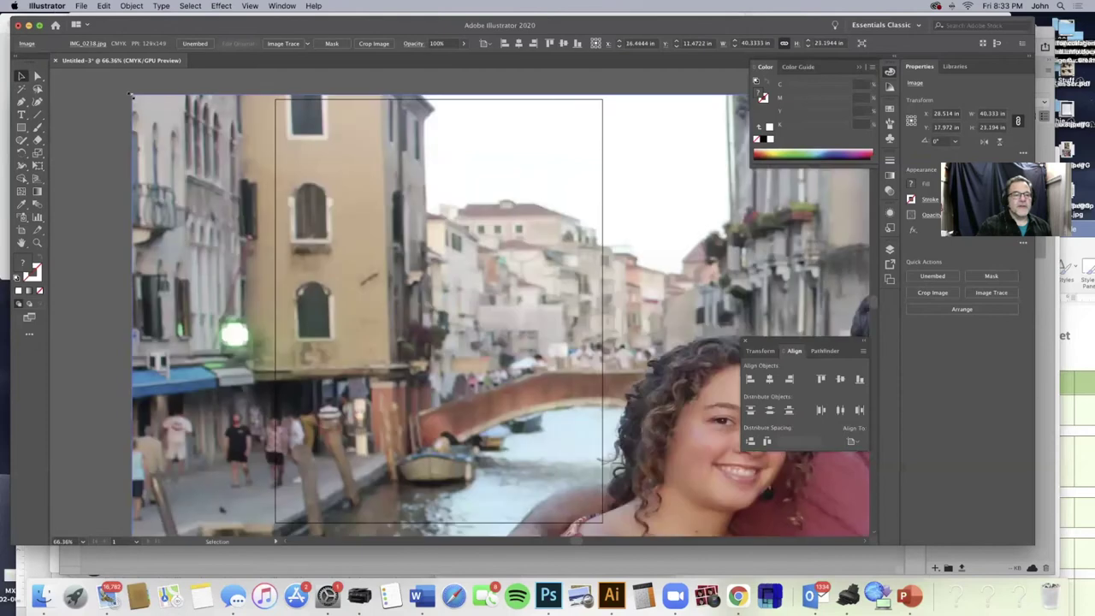
drag(225, 161, 449, 278)
key(super+z)
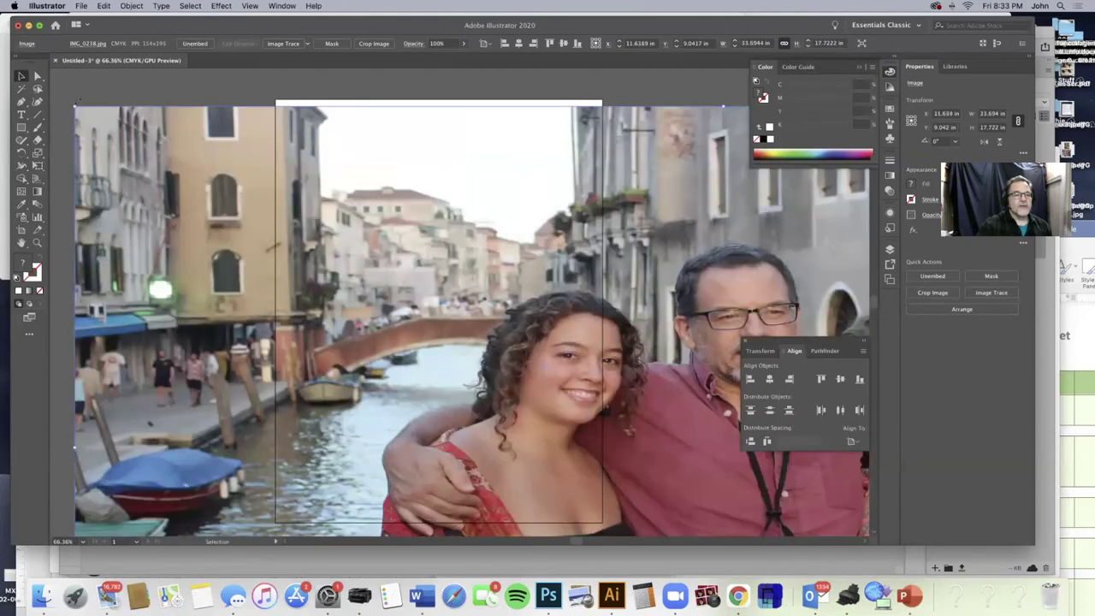
drag(141, 152, 328, 227)
key(super+z)
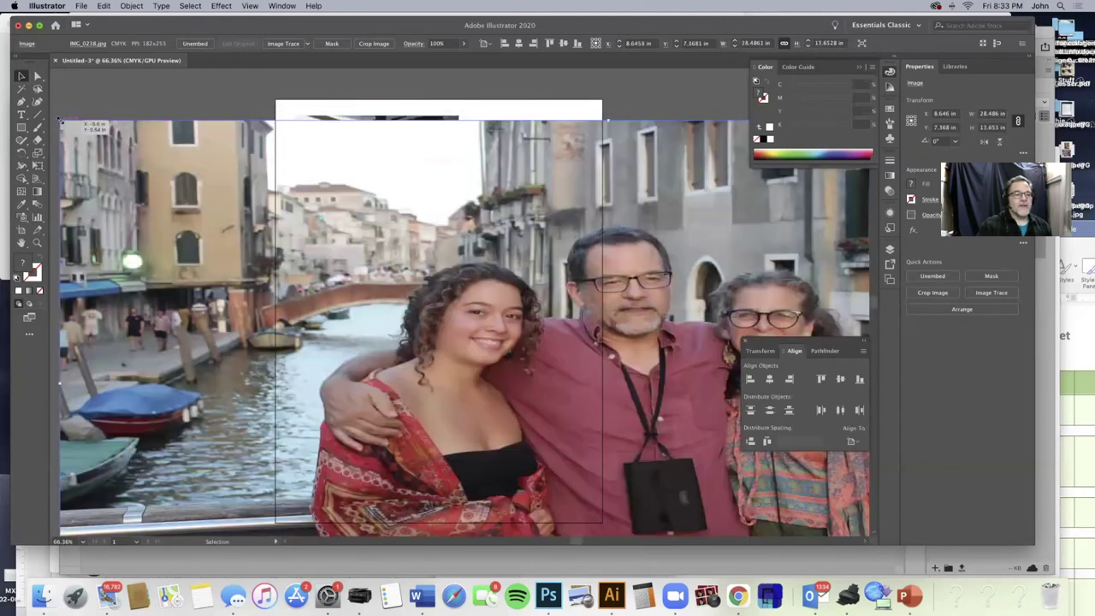
drag(102, 147, 167, 170)
Shrink the Venice photo to about 5.92 × 3.97 in and set it against the family photo's lower-right corner.
drag(67, 77, 210, 182)
drag(510, 350, 437, 292)
drag(359, 322, 360, 323)
drag(97, 440, 94, 442)
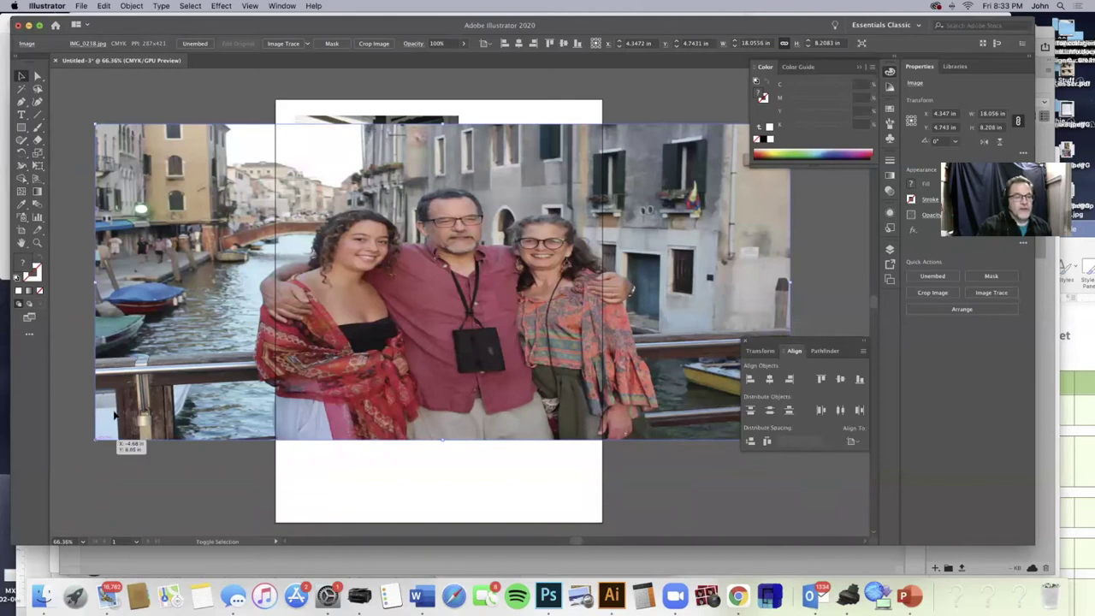
drag(94, 281, 222, 291)
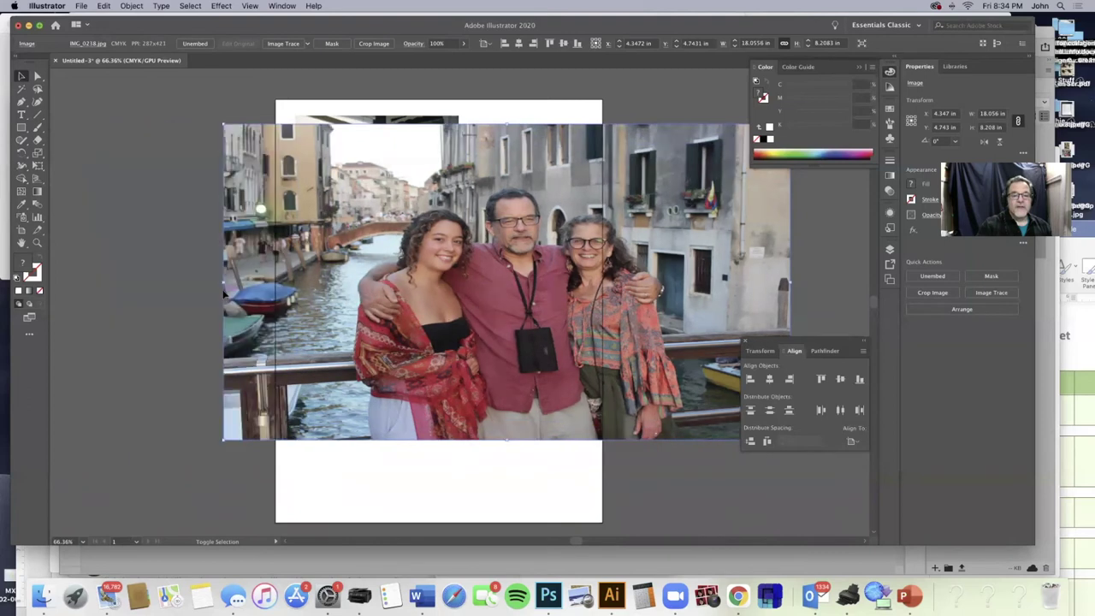
drag(403, 263, 337, 255)
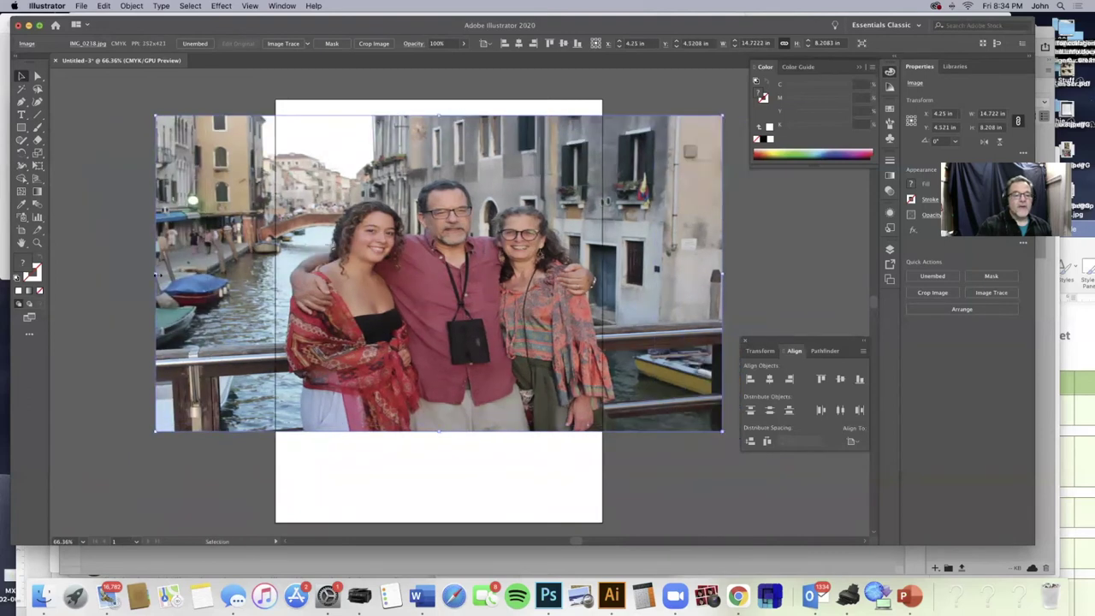
drag(158, 272, 211, 273)
drag(212, 117, 206, 161)
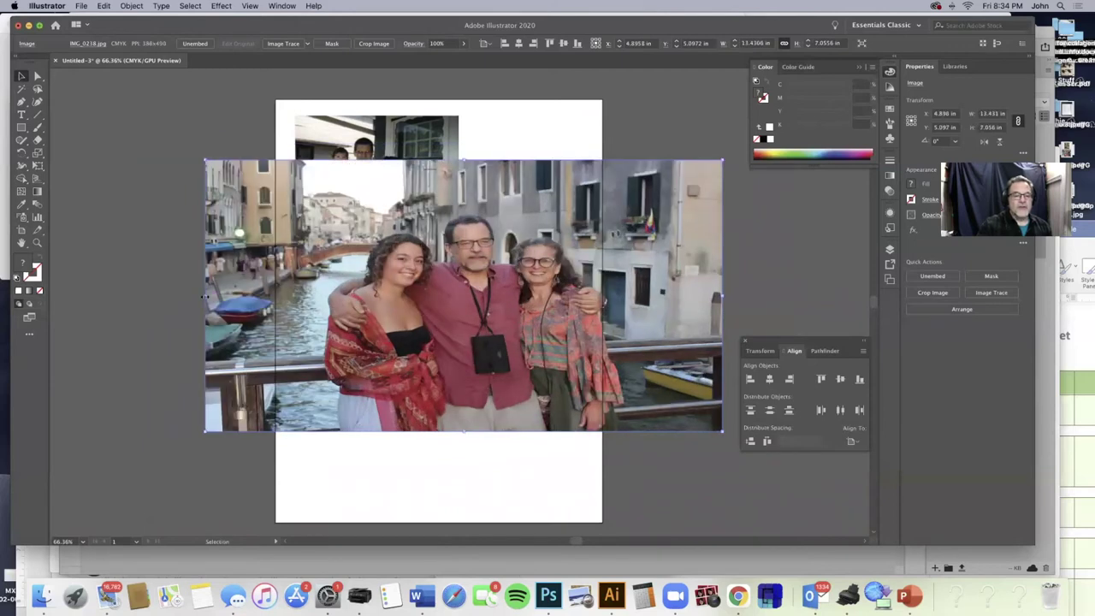
drag(205, 295, 321, 296)
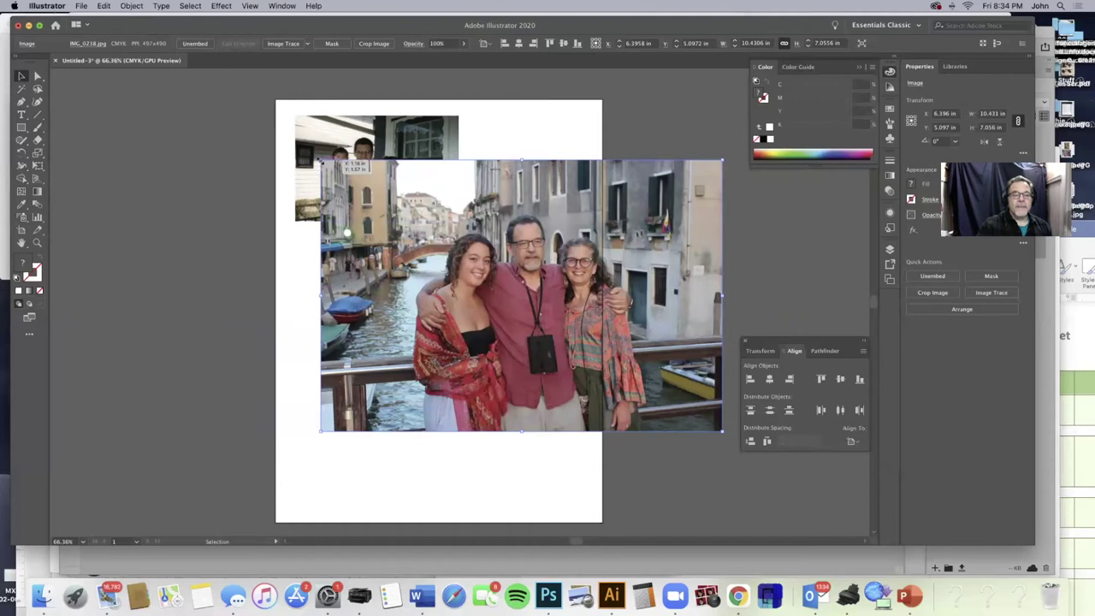
drag(318, 157, 495, 278)
drag(579, 340, 445, 240)
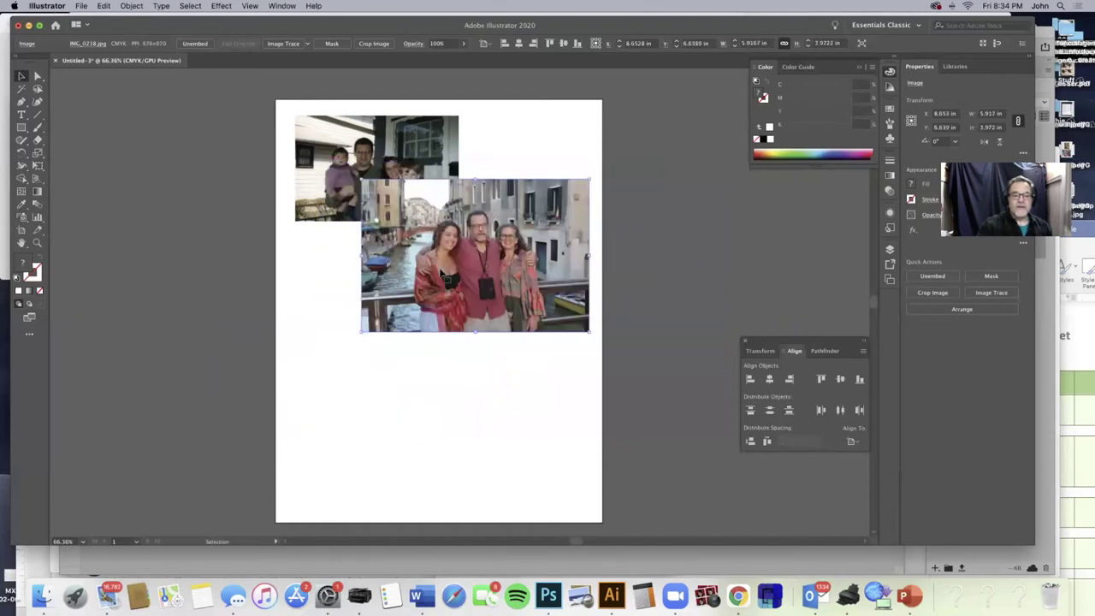
Place the Yosemite photo of two people on a rock onto the artboard.
click(80, 6)
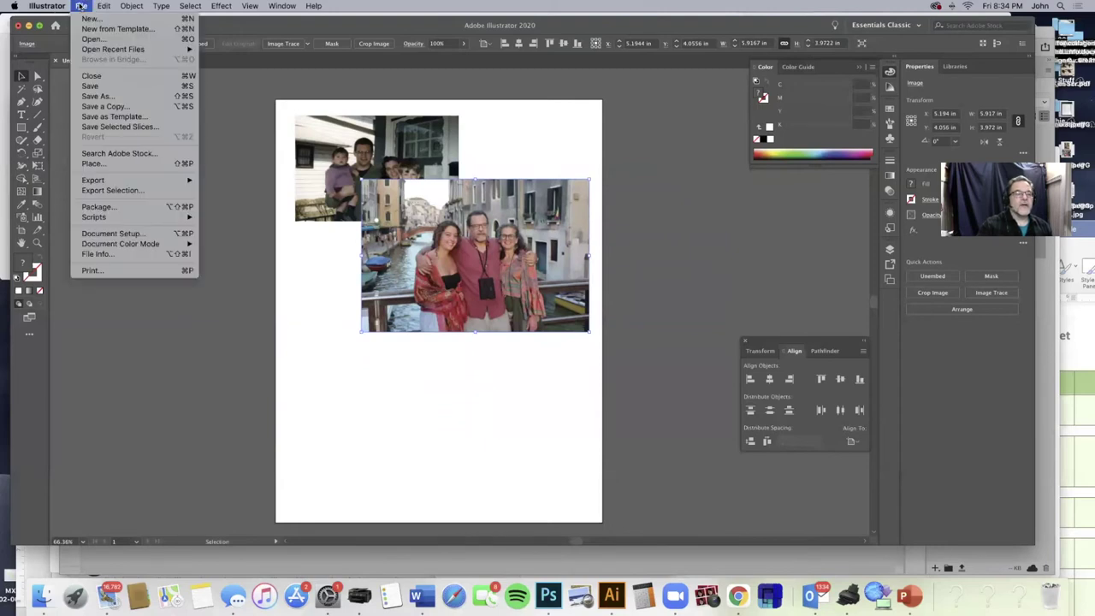
click(184, 163)
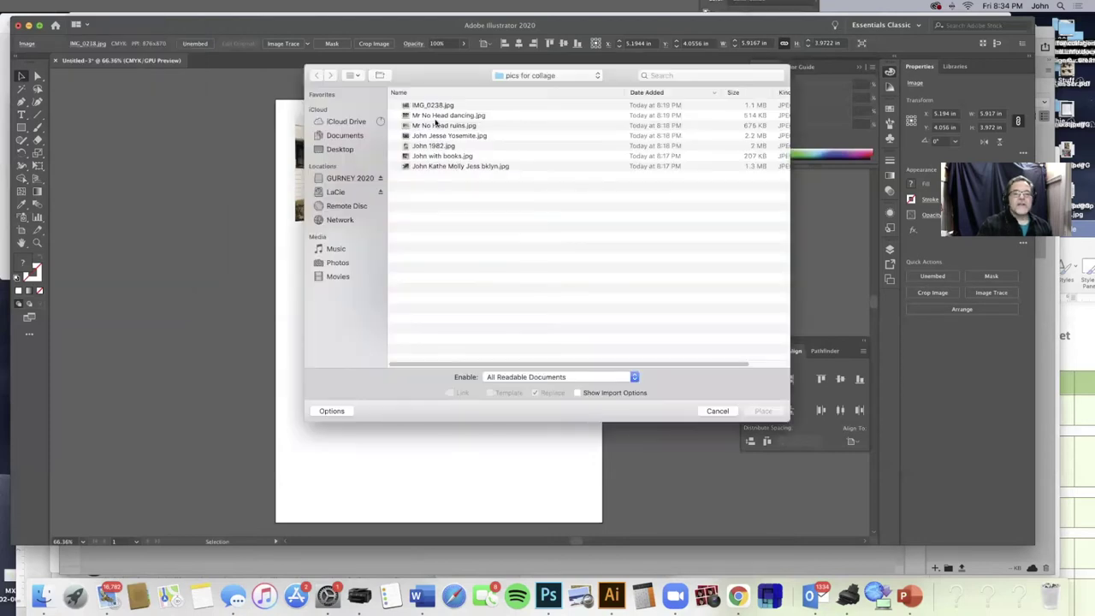
click(432, 137)
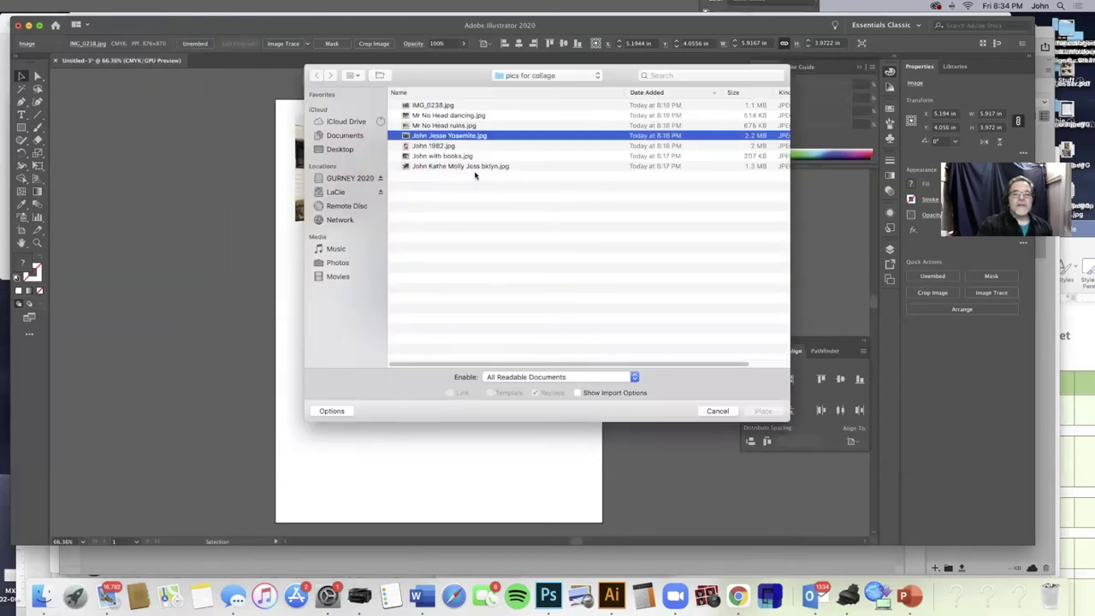
click(756, 412)
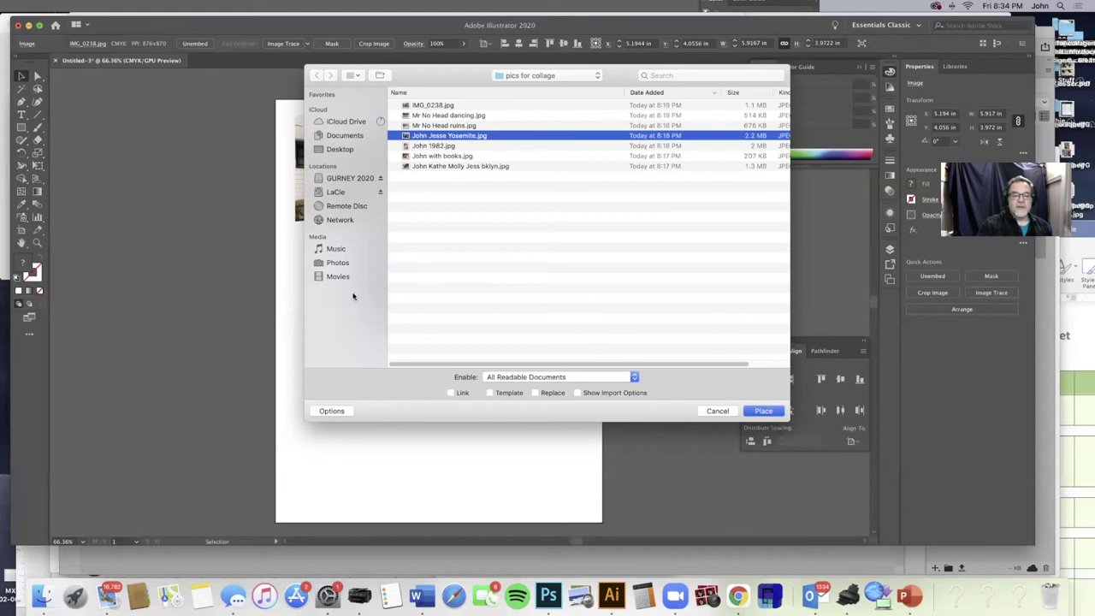
click(317, 365)
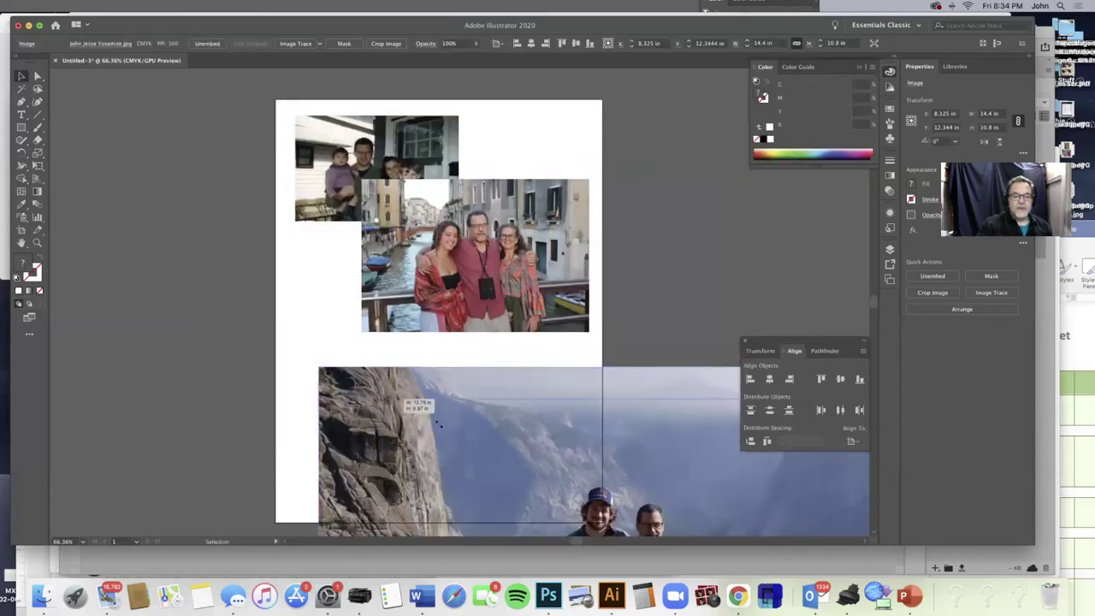
Scale the mountain photo to about 4.9 × 4.09 in and set it just below the Venice photo.
drag(436, 422, 290, 340)
drag(354, 360, 389, 303)
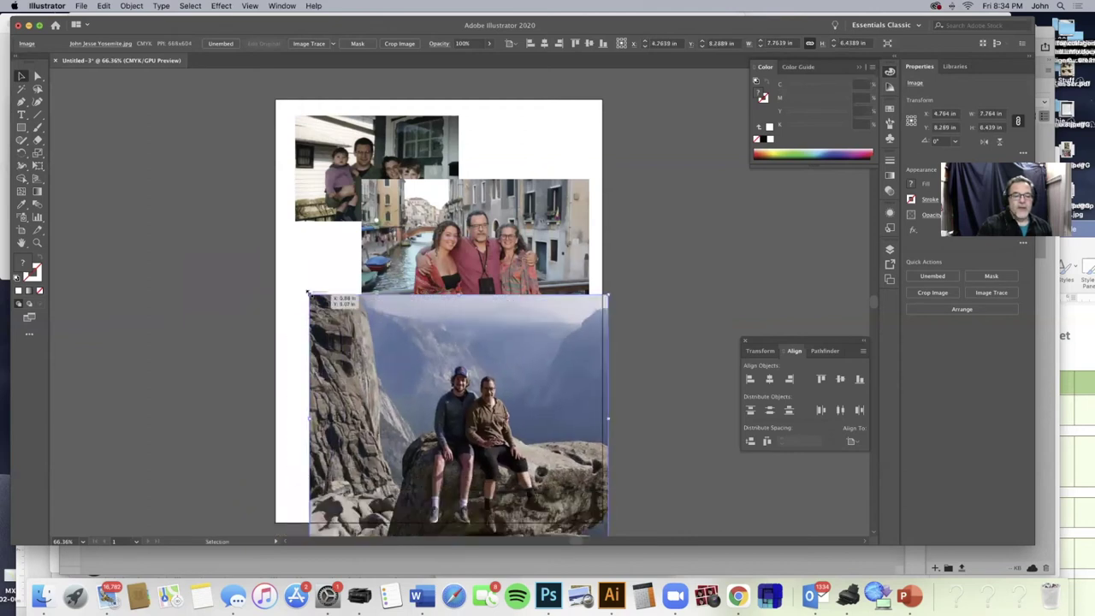
drag(309, 296, 365, 324)
drag(404, 367, 467, 378)
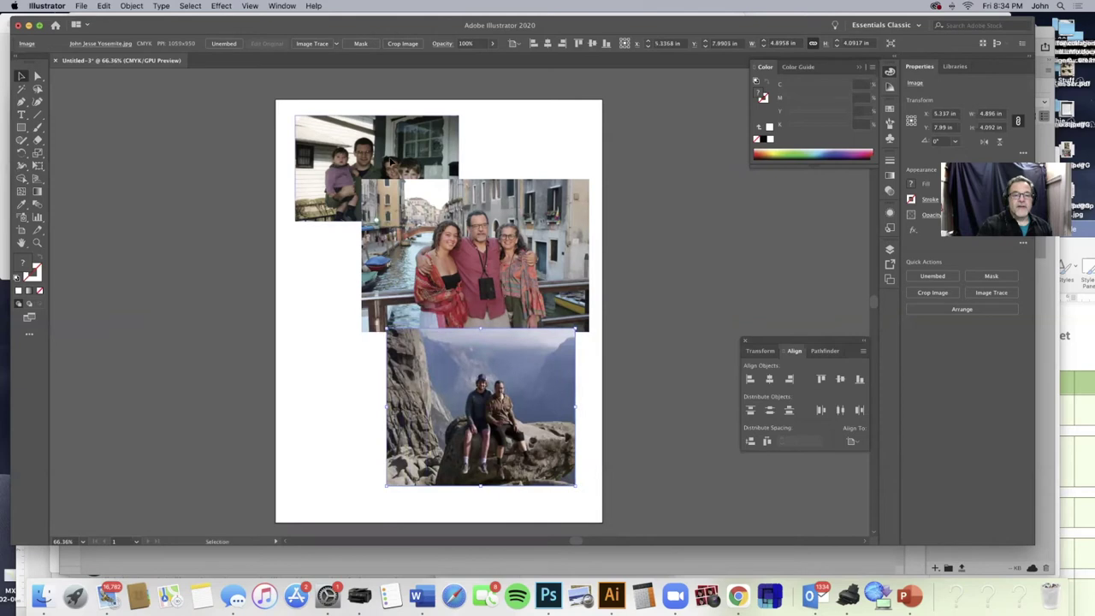
click(410, 171)
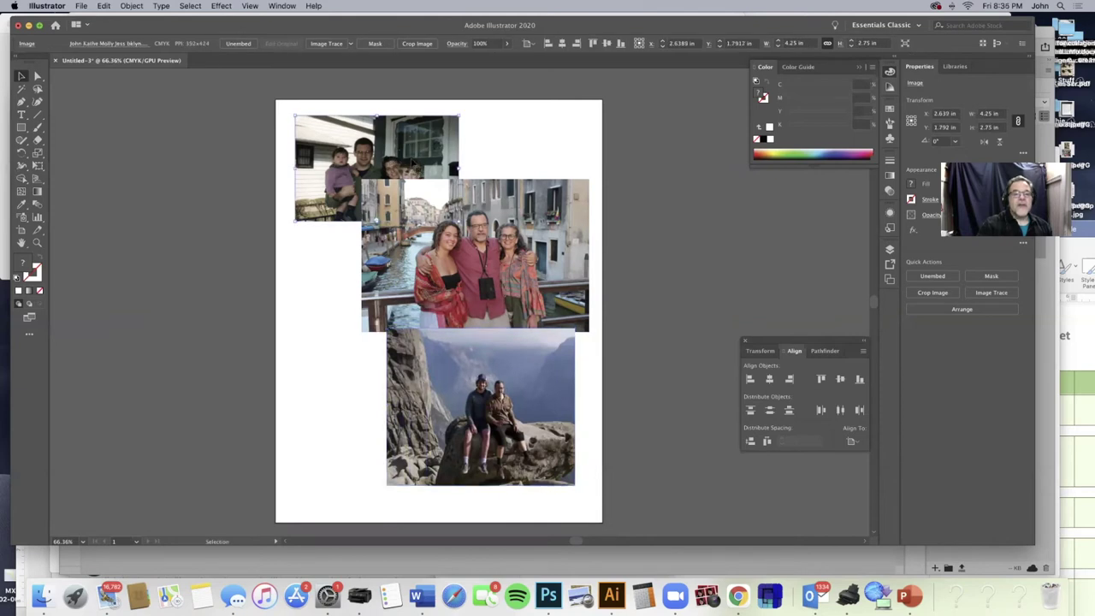
Move the family photo into the artboard's top-left corner and bring it in front of the Venice photo.
drag(379, 145, 285, 129)
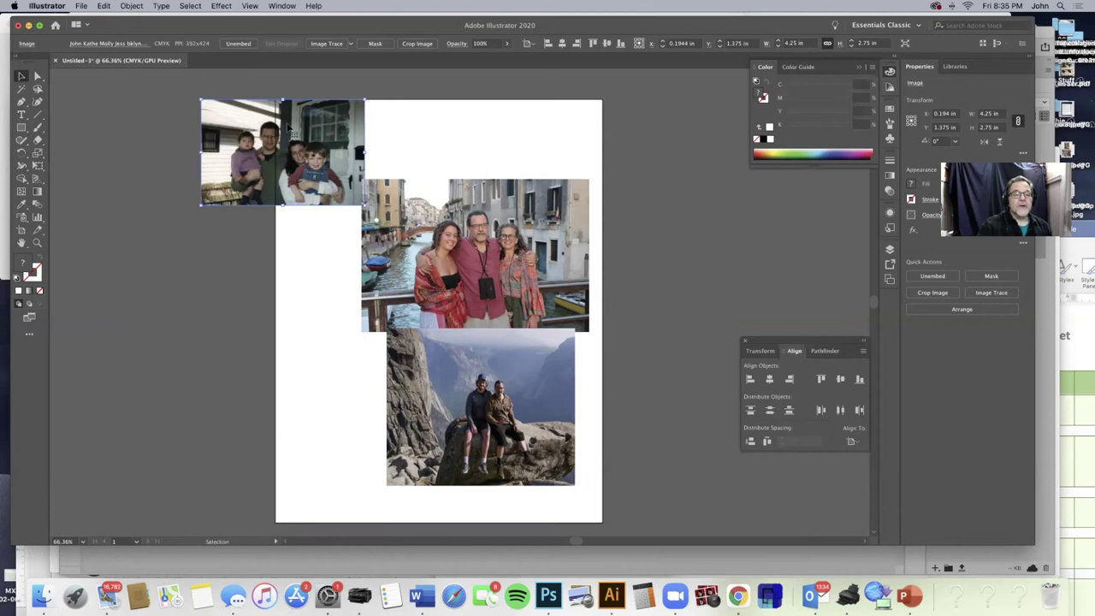
drag(374, 142, 384, 138)
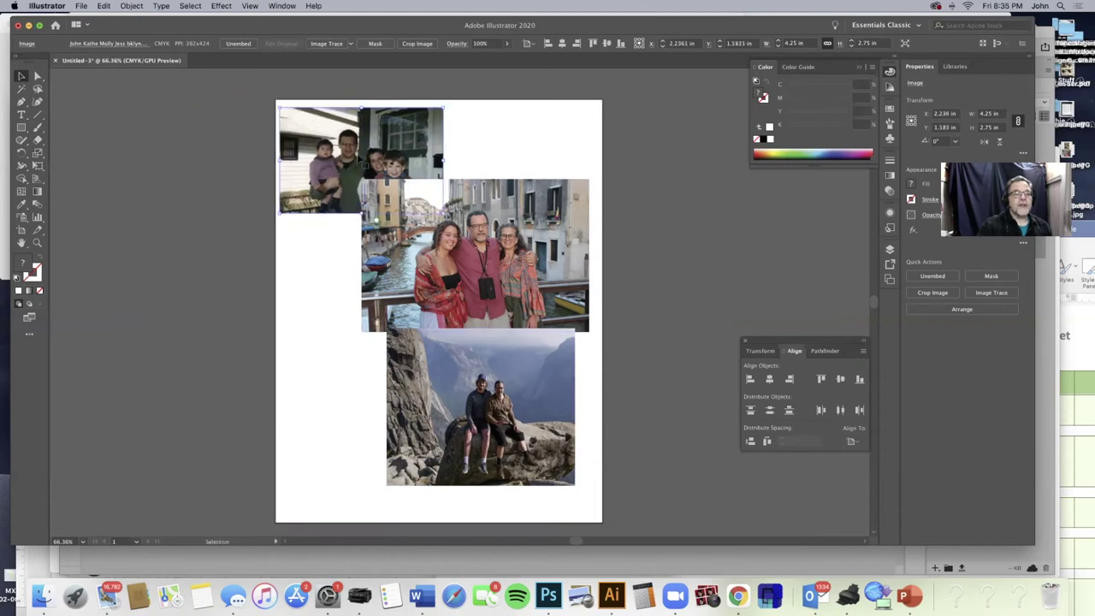
click(132, 7)
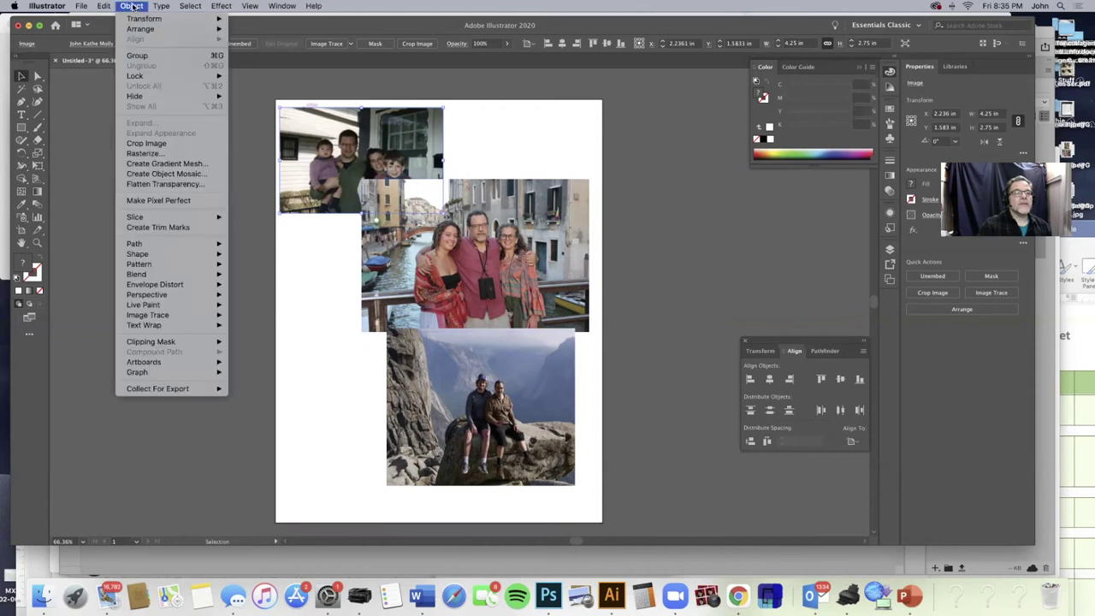
mouse_move(171, 29)
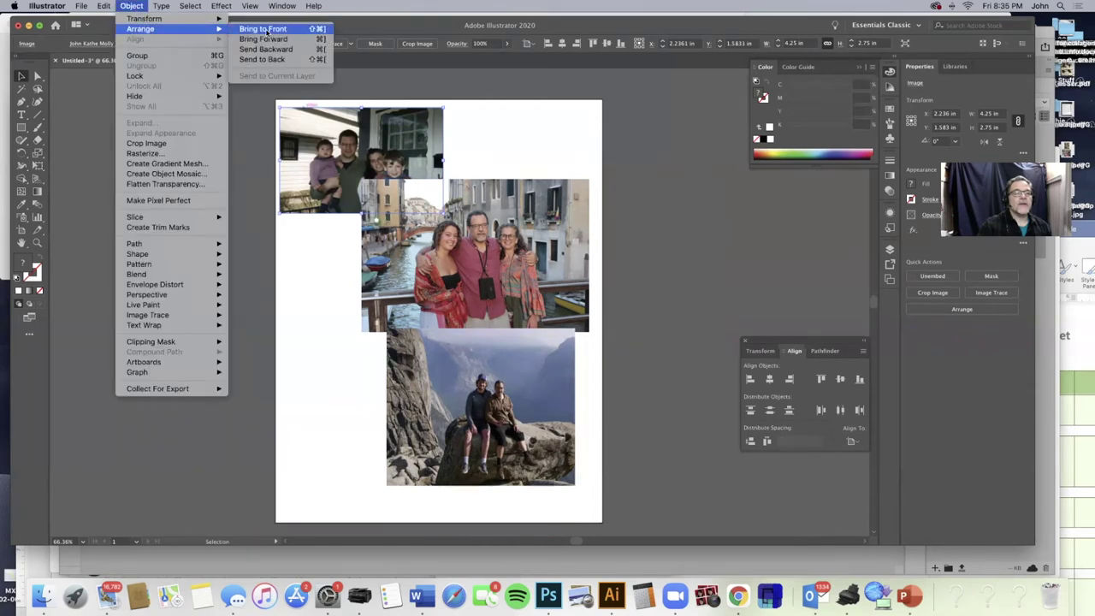
click(267, 30)
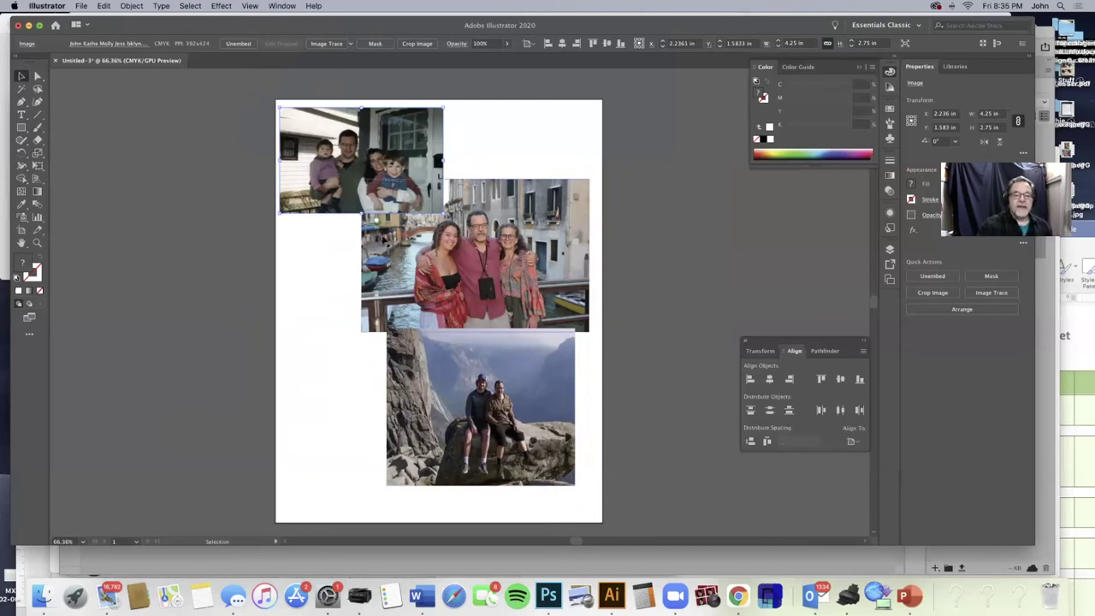
click(81, 6)
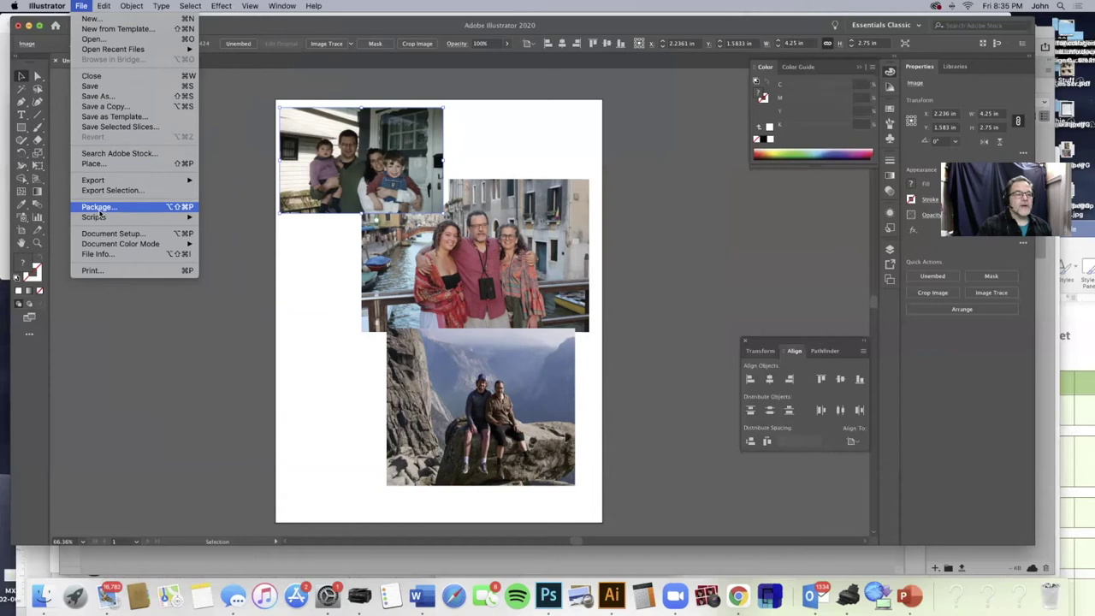
Choose Mr No Head dancing.jpg in the Place dialog and load it for placing.
click(120, 163)
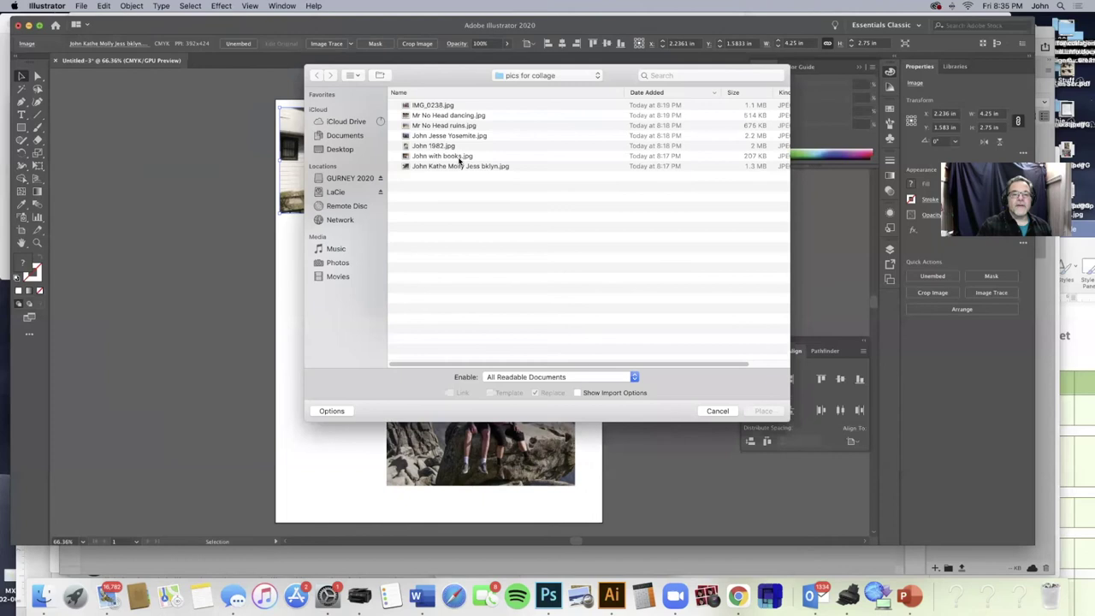
click(451, 116)
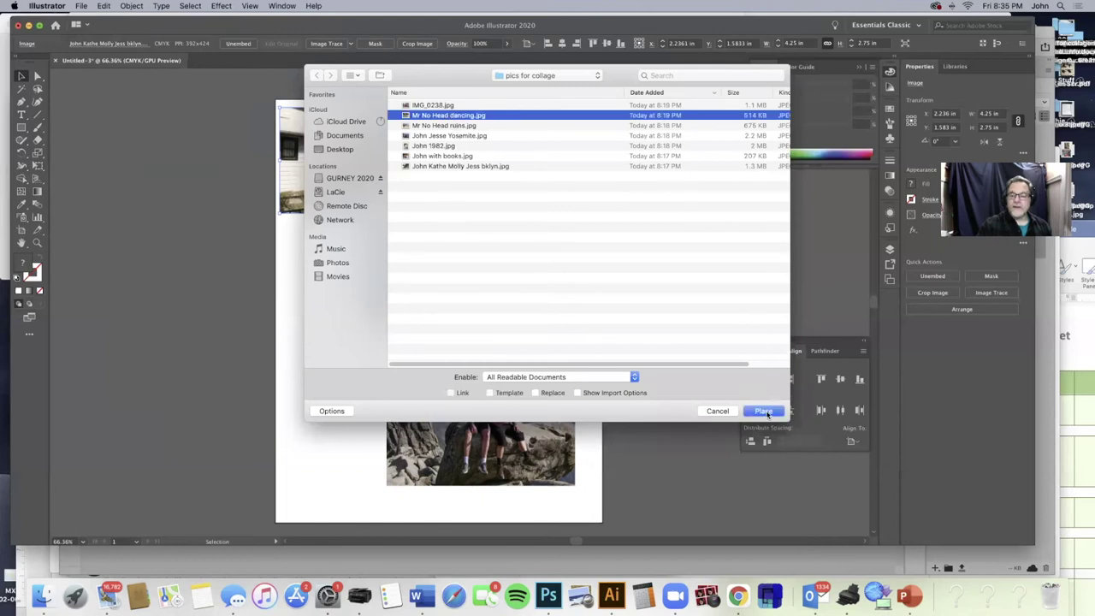
click(764, 411)
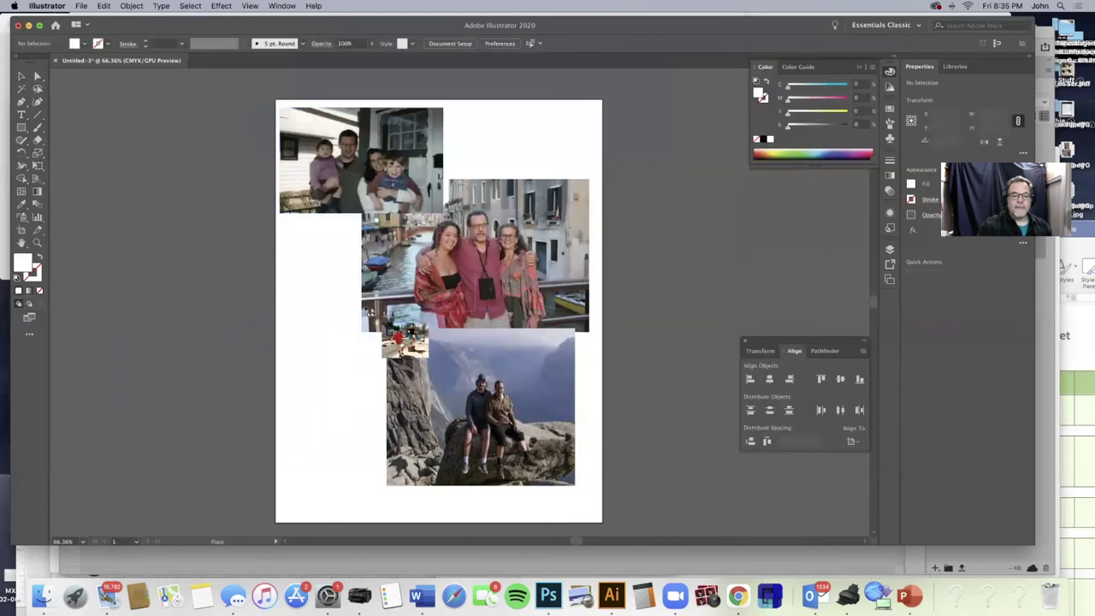
Drop the dancing photo onto the artboard and begin scaling it down from its corners.
click(305, 304)
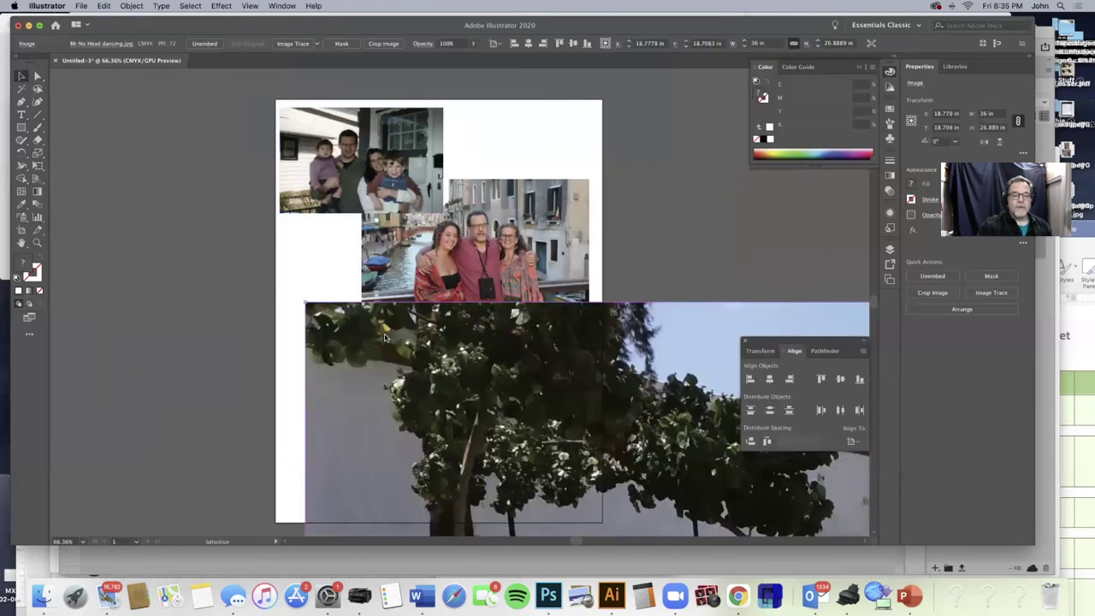
drag(305, 304, 490, 443)
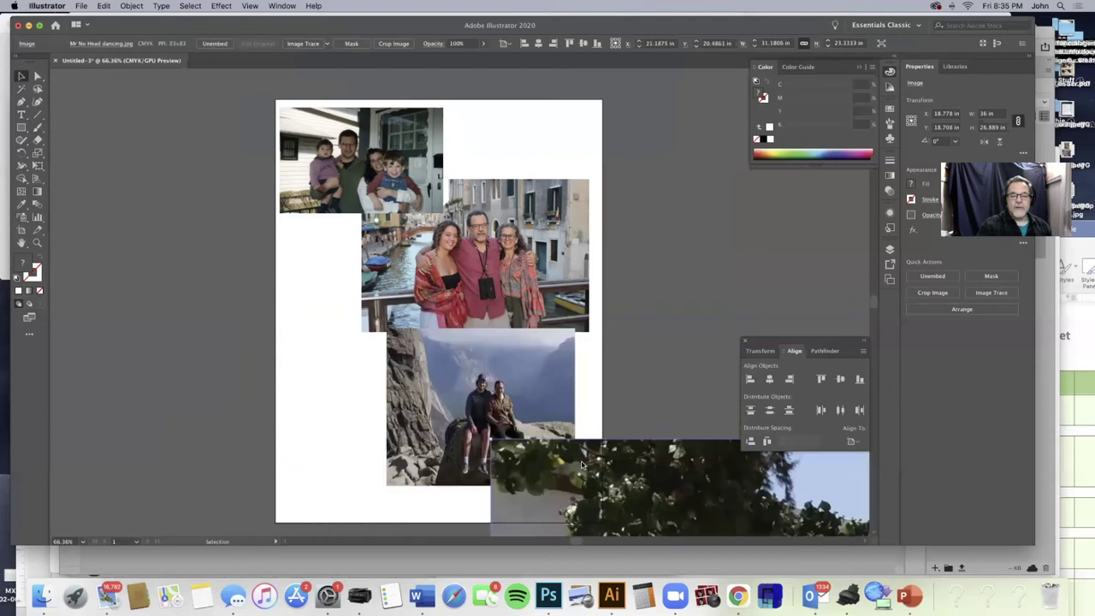
drag(663, 441, 210, 264)
drag(688, 422, 580, 262)
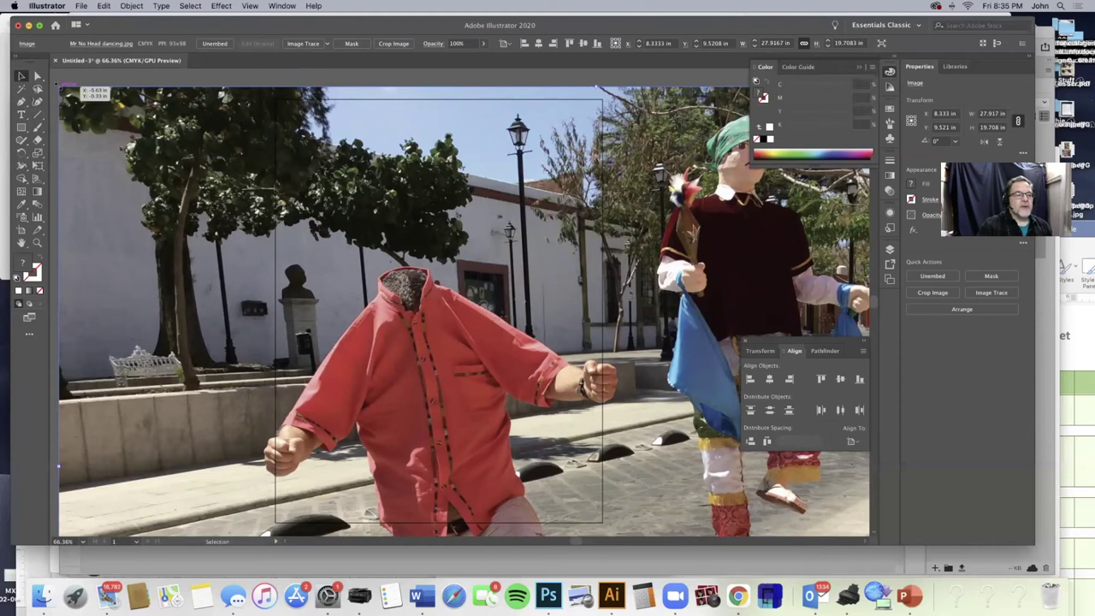
drag(58, 86, 190, 213)
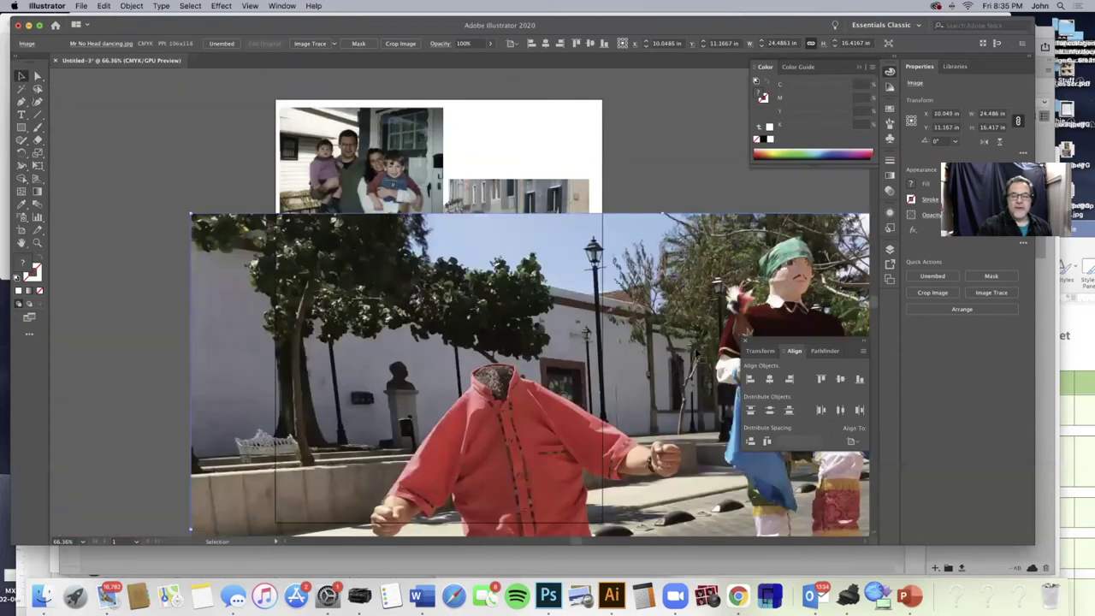
key(super+z)
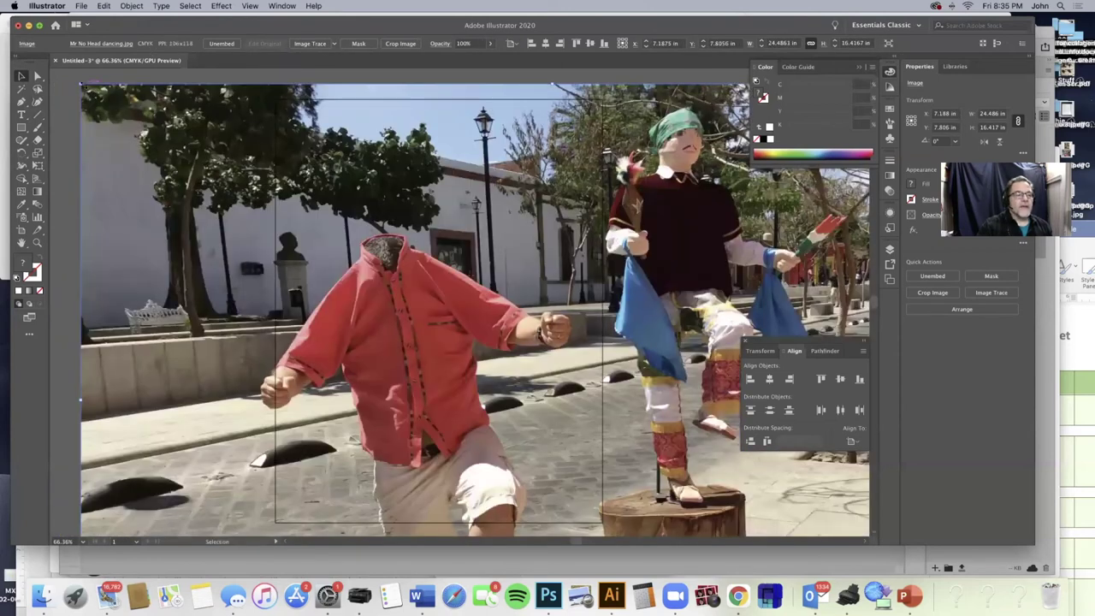
drag(81, 85, 234, 216)
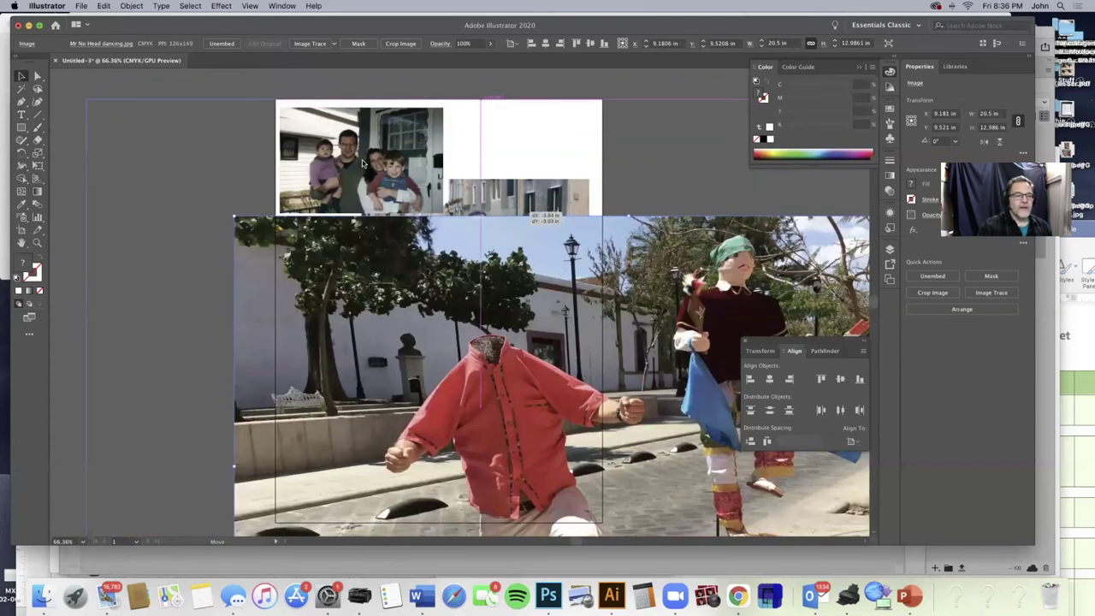
key(super+z)
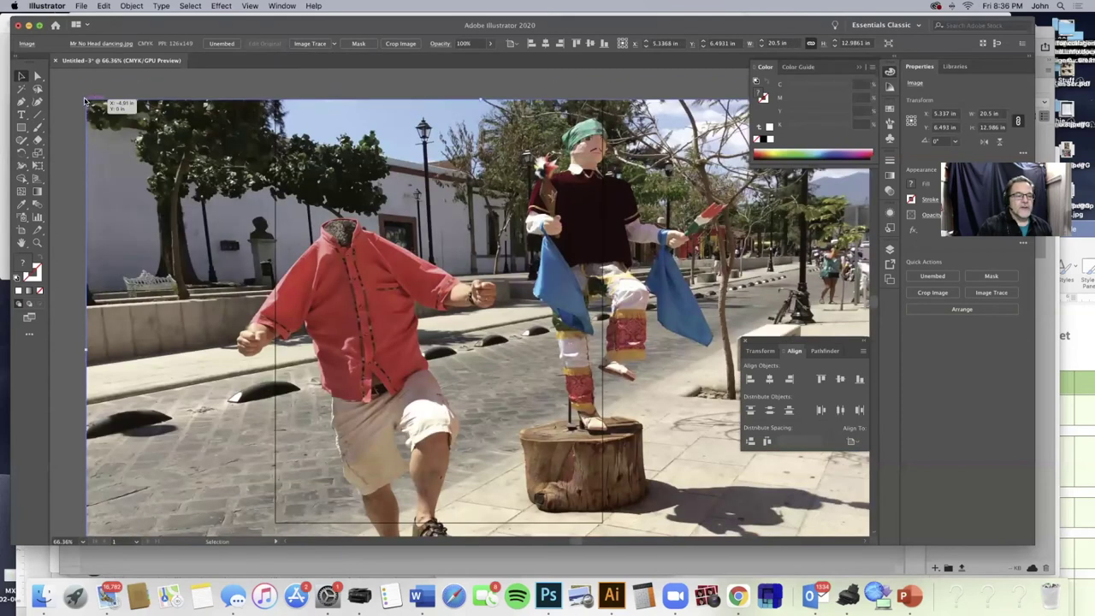
Shrink the dancing photo to about 8.52 × 5.14 in and fit it across the lower middle.
drag(87, 100, 210, 204)
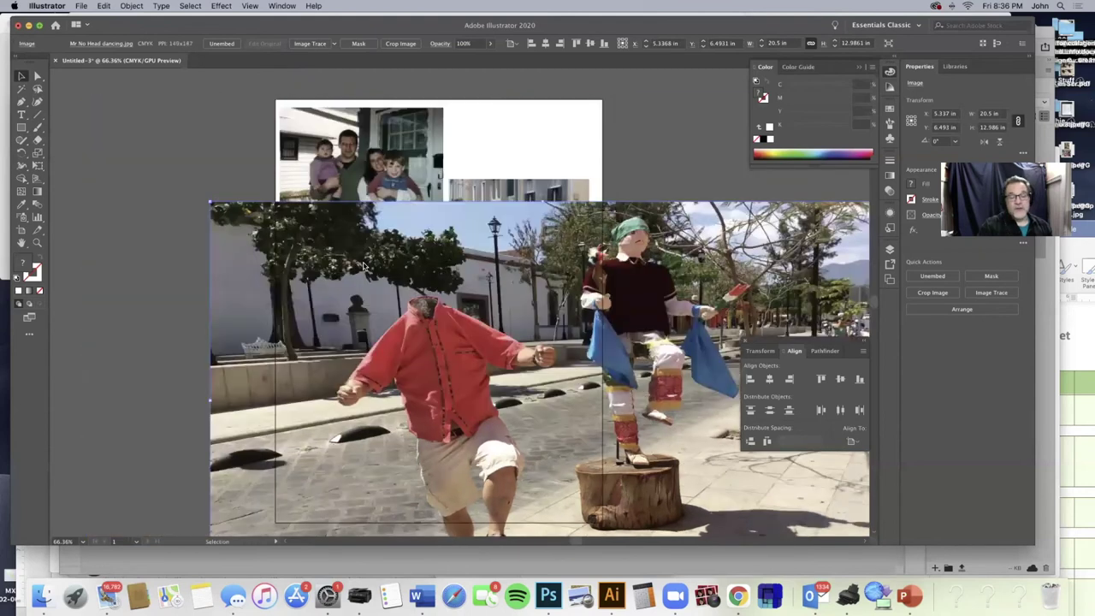
drag(711, 296, 626, 240)
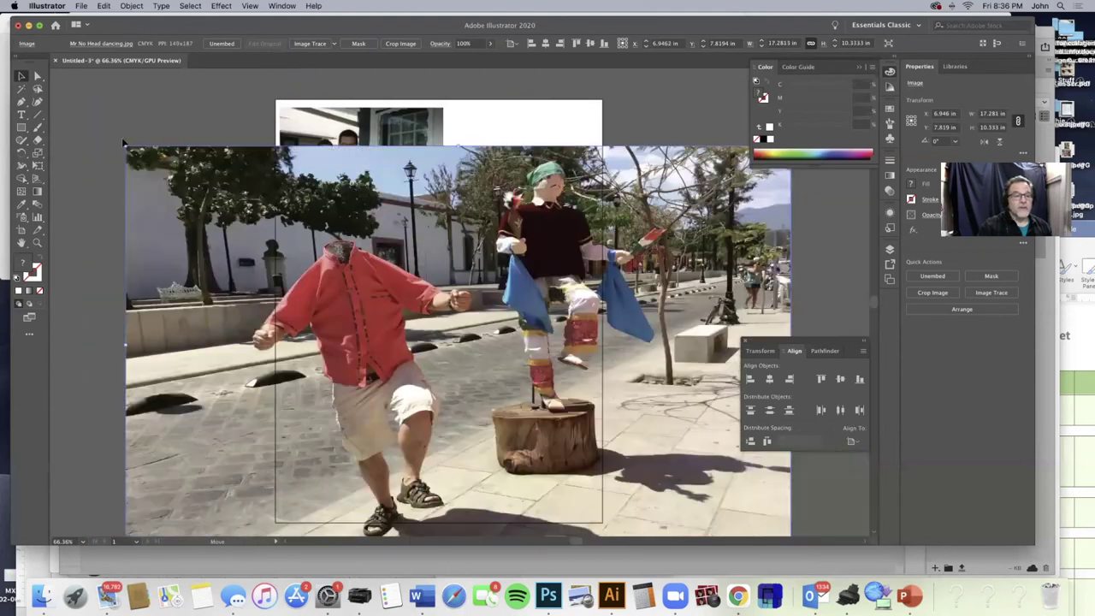
drag(126, 147, 338, 289)
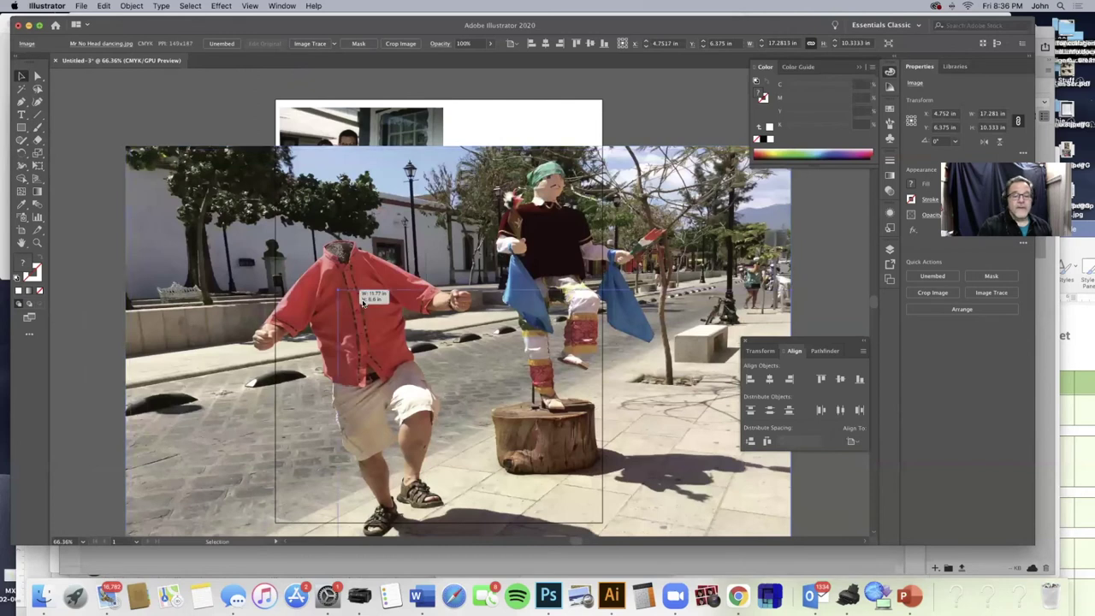
drag(513, 363, 308, 251)
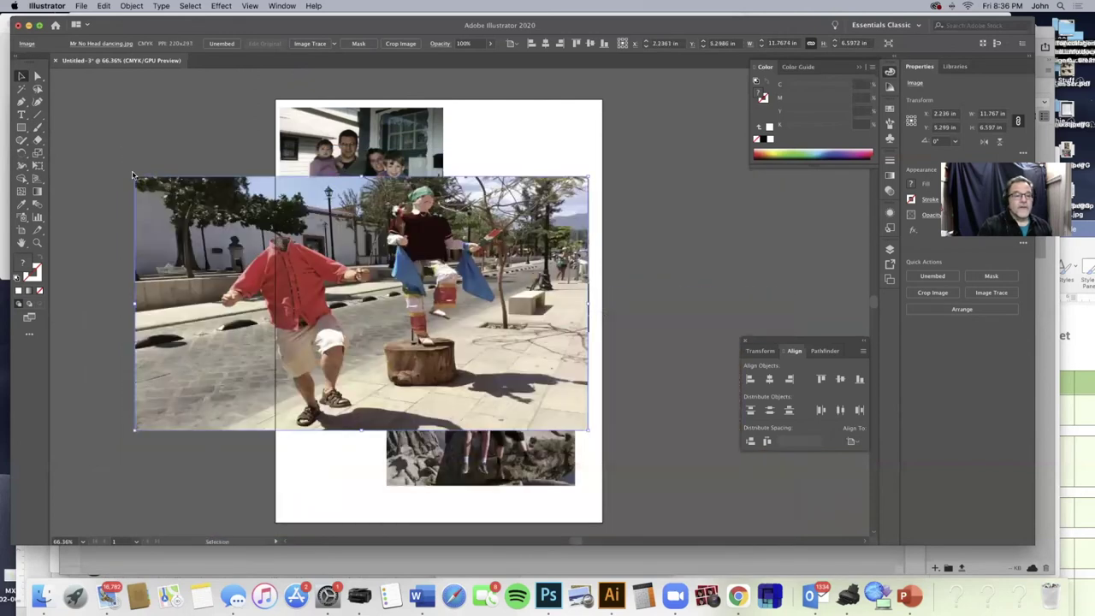
drag(133, 174, 200, 233)
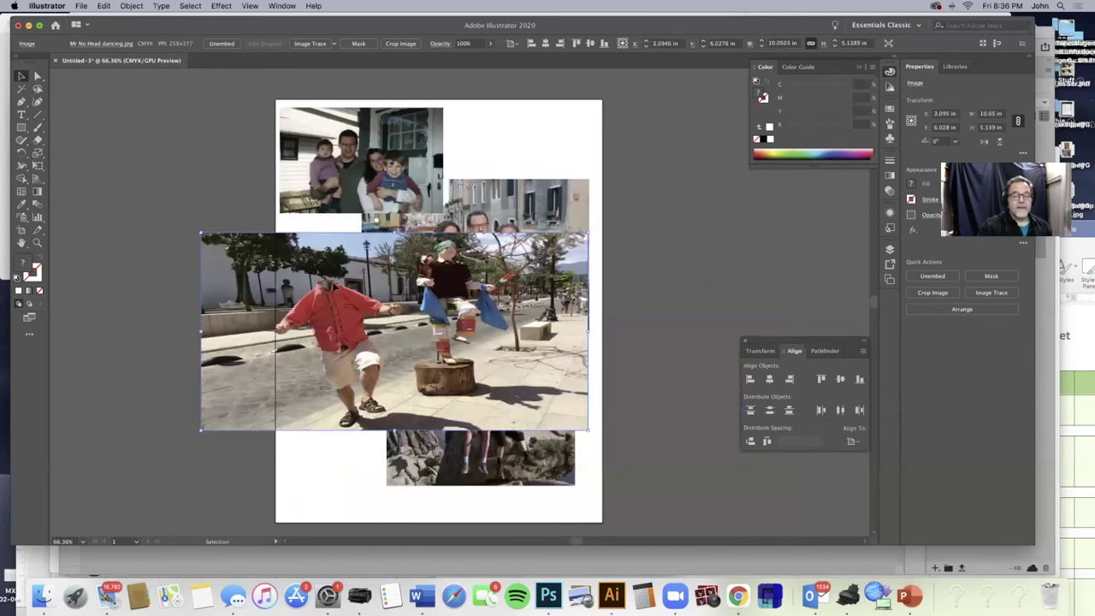
drag(342, 307, 371, 347)
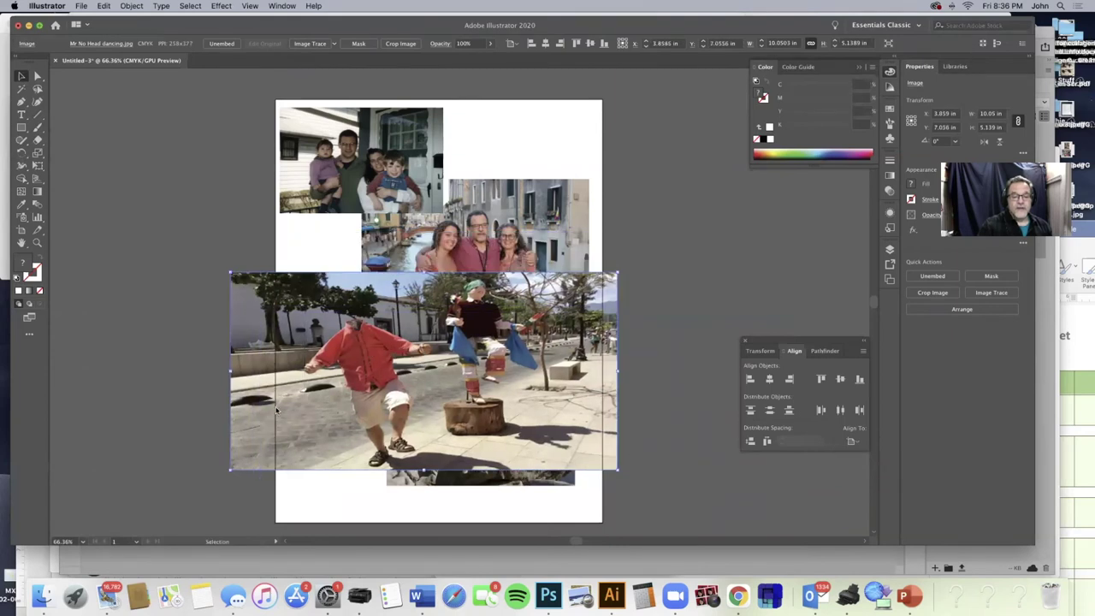
drag(229, 372, 289, 374)
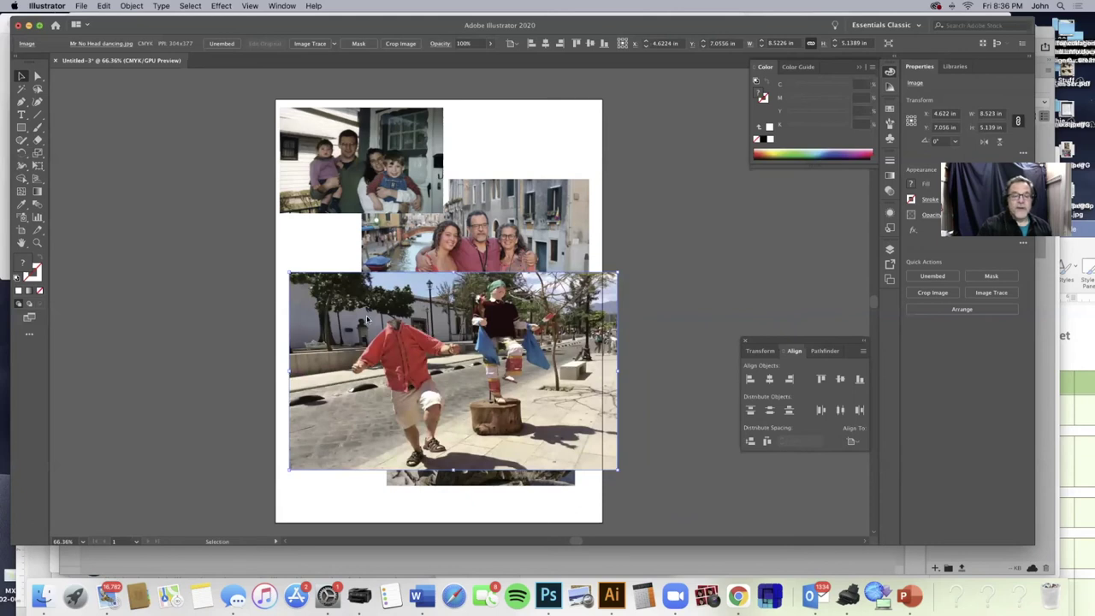
Resize the dancing photo to about 6.7 × 4.28 in and shift it left.
drag(293, 312, 201, 268)
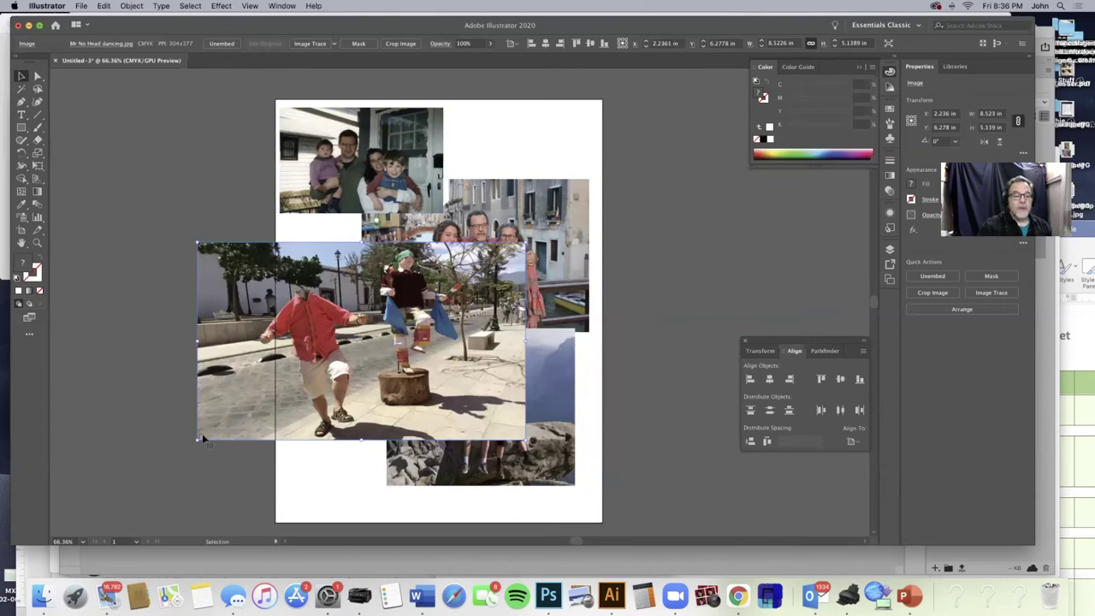
drag(201, 439, 256, 406)
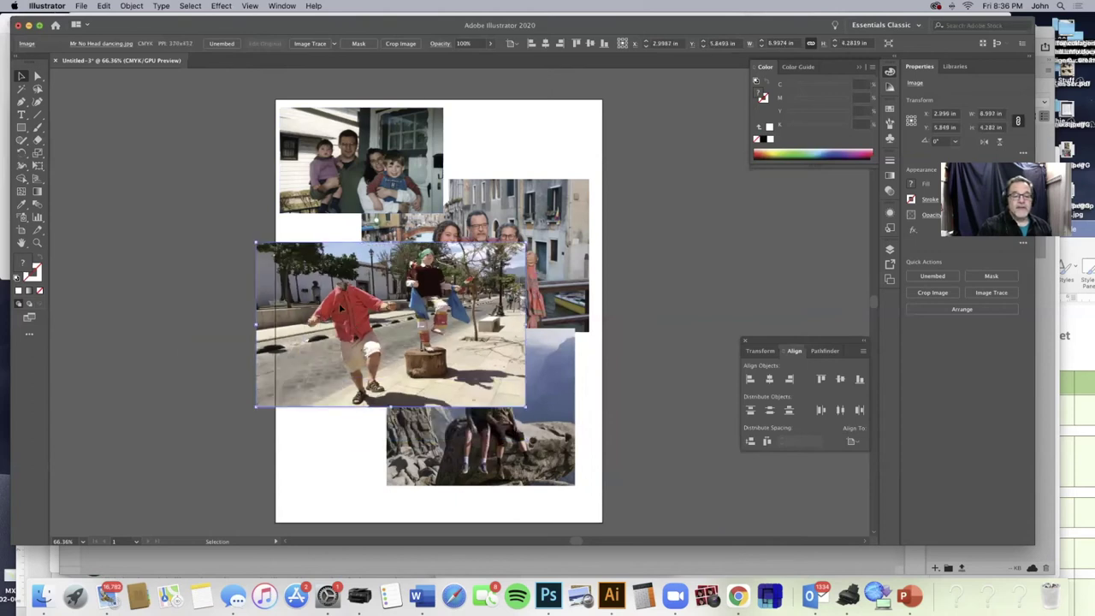
drag(340, 305, 283, 295)
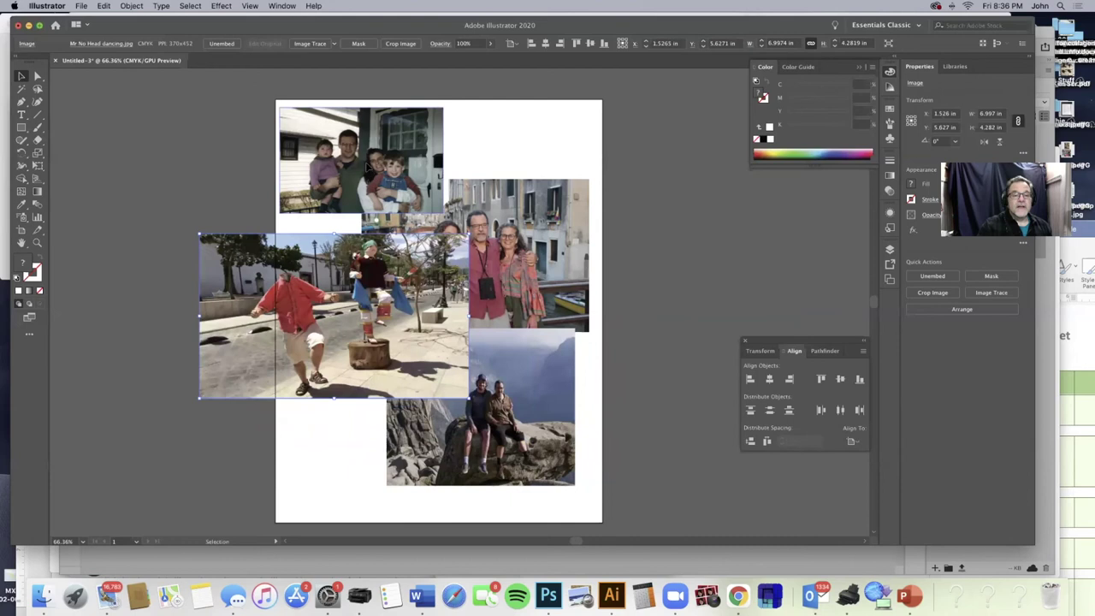
Pack the family, Venice, Yosemite and street photos tightly around the dancing photo.
drag(368, 167, 340, 195)
drag(550, 227, 596, 180)
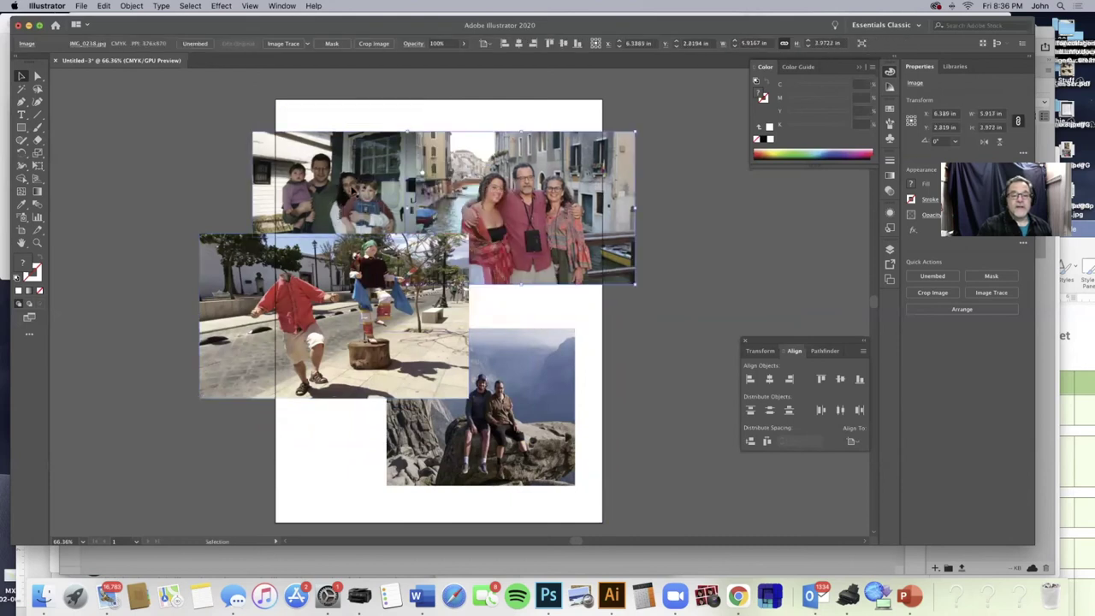
drag(548, 392, 629, 349)
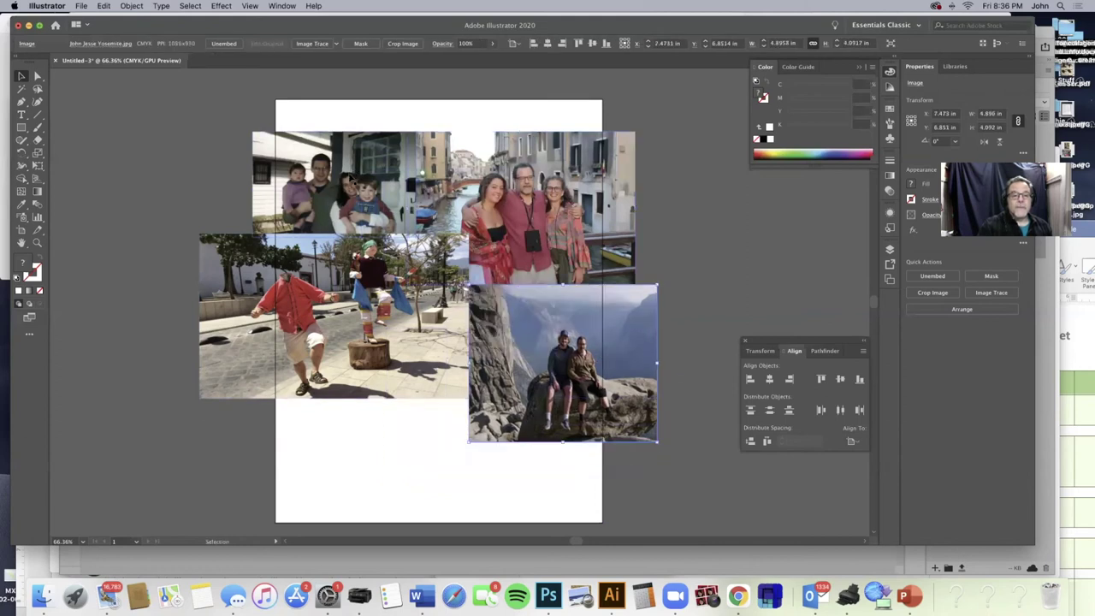
click(275, 149)
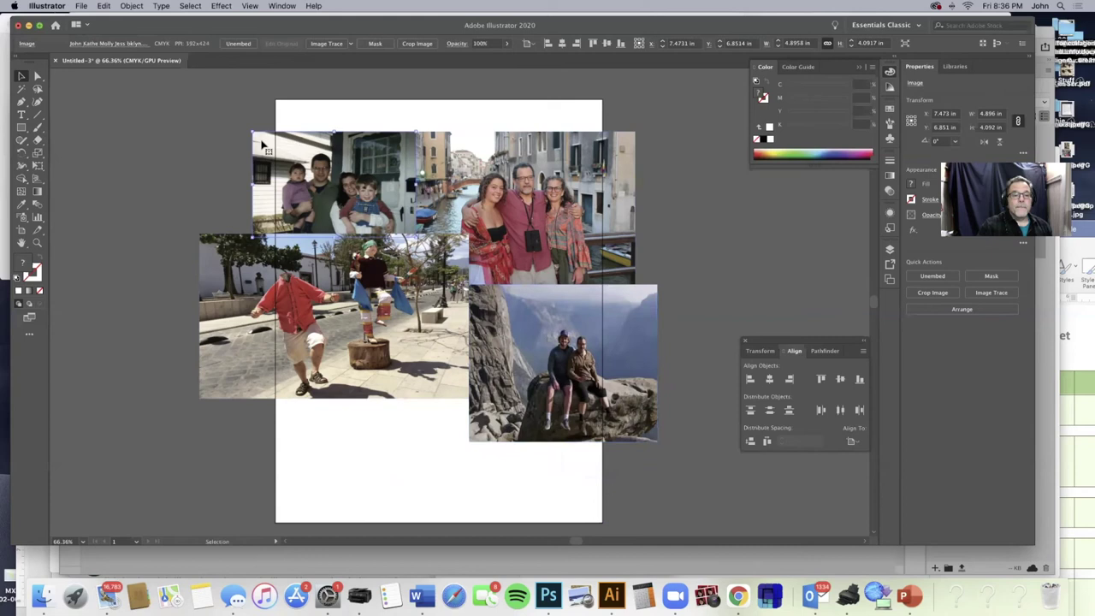
drag(408, 298, 411, 317)
click(325, 189)
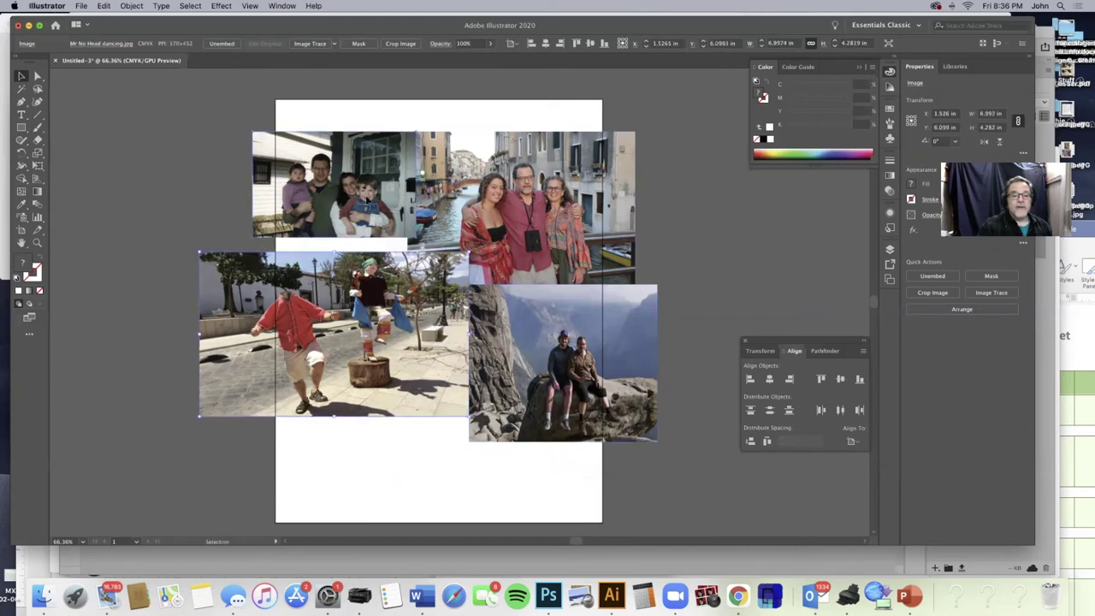
drag(325, 188, 325, 203)
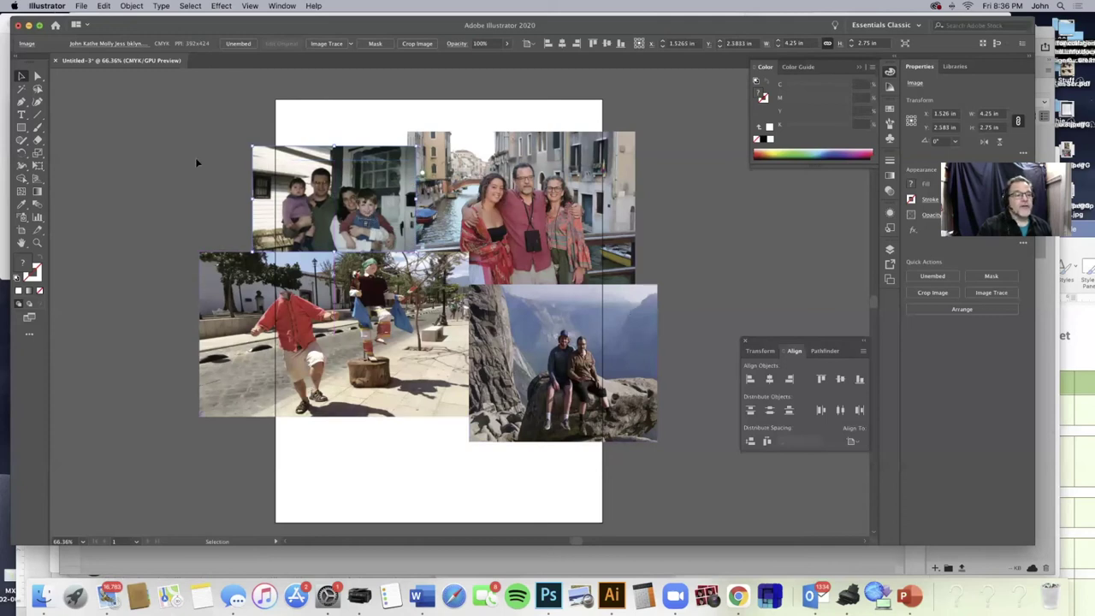
Widen the artboard to 11.79 in and bring its top and bottom edges in to 7.69 in tall.
click(21, 230)
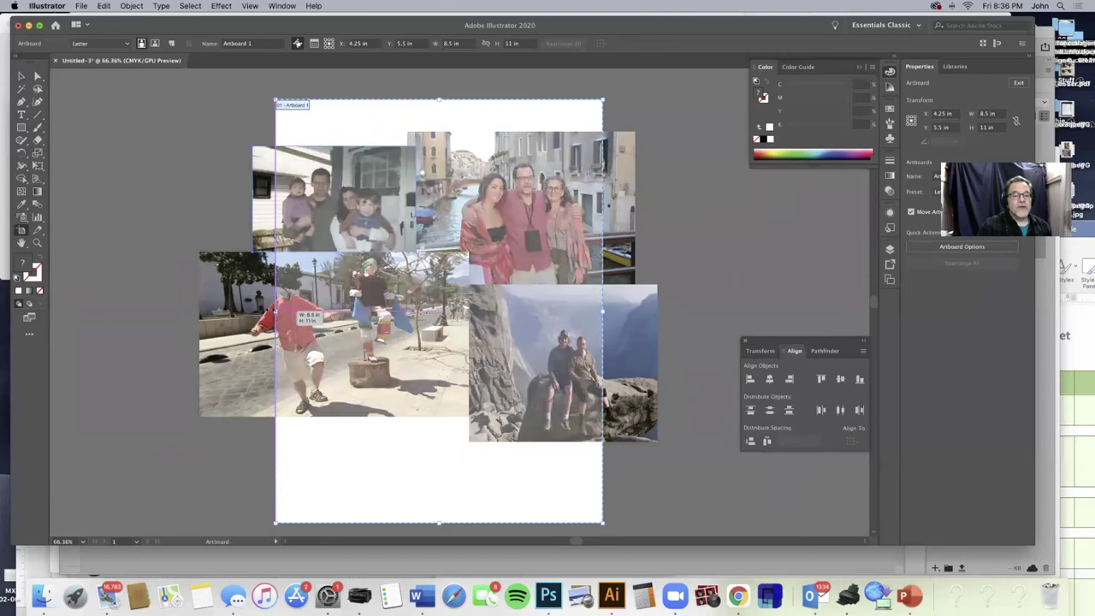
drag(275, 311, 198, 311)
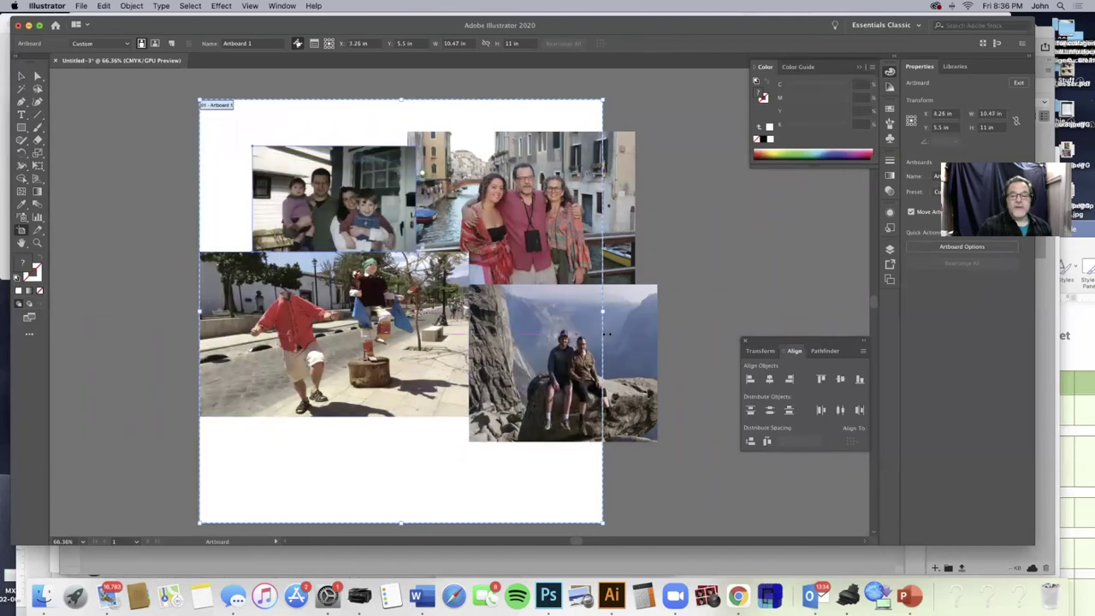
drag(602, 311, 654, 311)
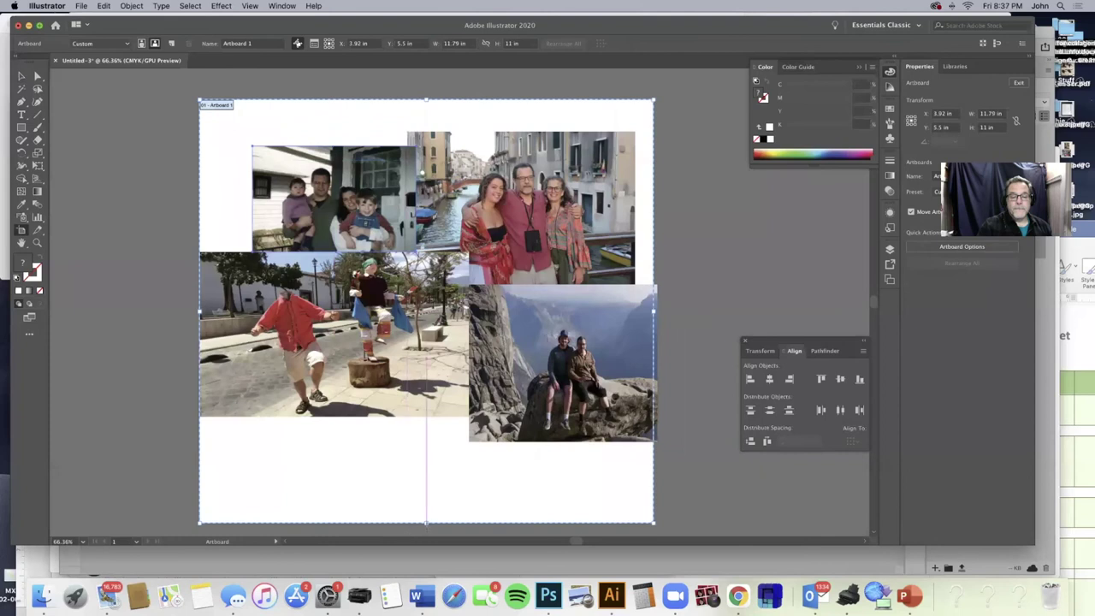
drag(426, 521, 437, 442)
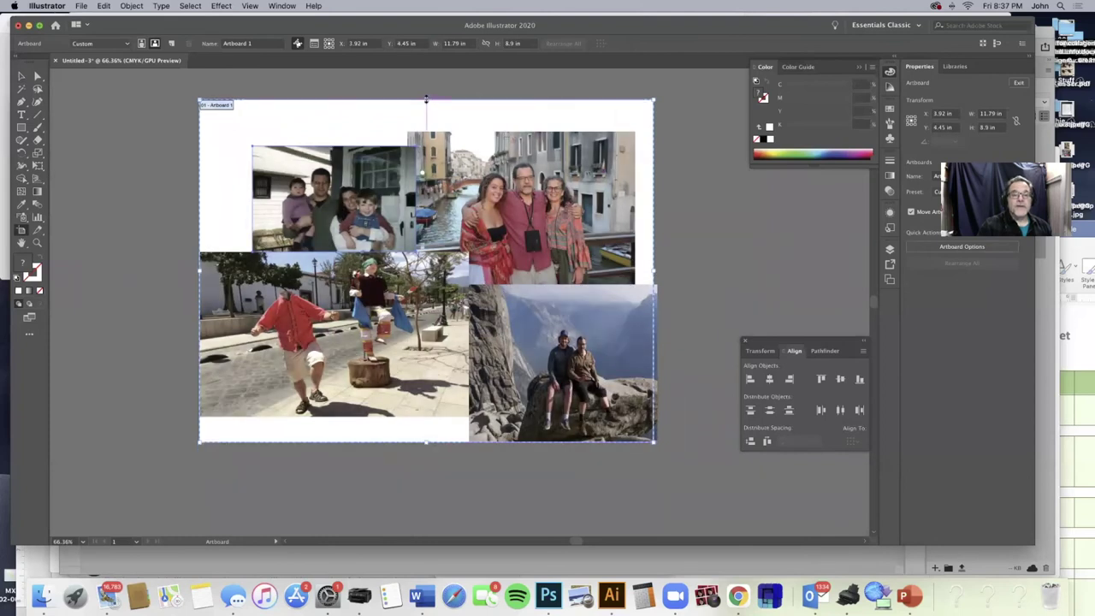
drag(425, 100, 424, 146)
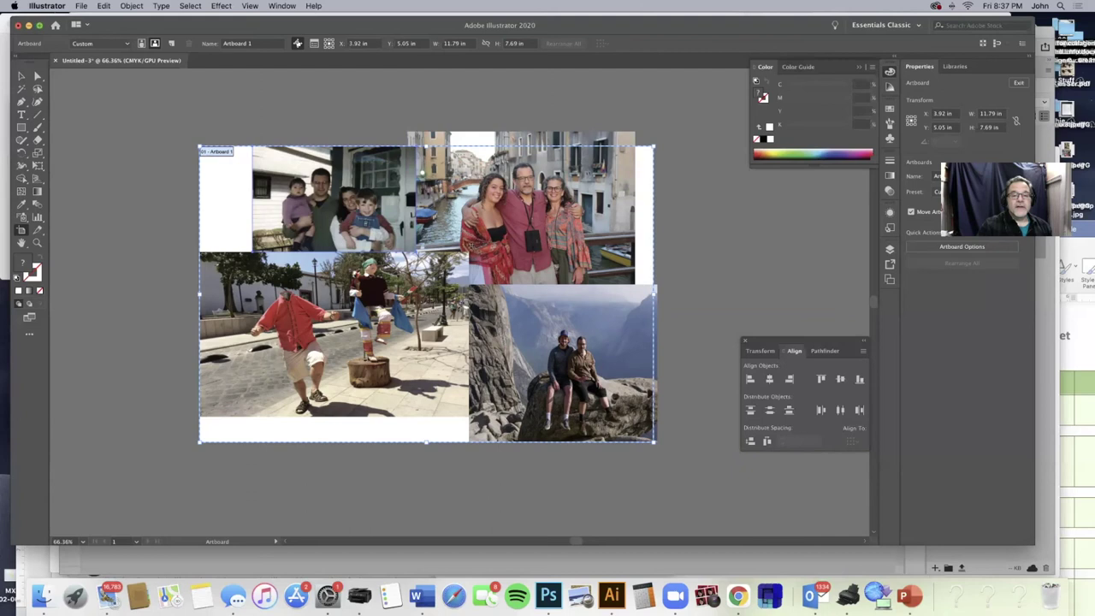
Bring the Venice photo to the front, above the street photo.
click(21, 76)
click(458, 136)
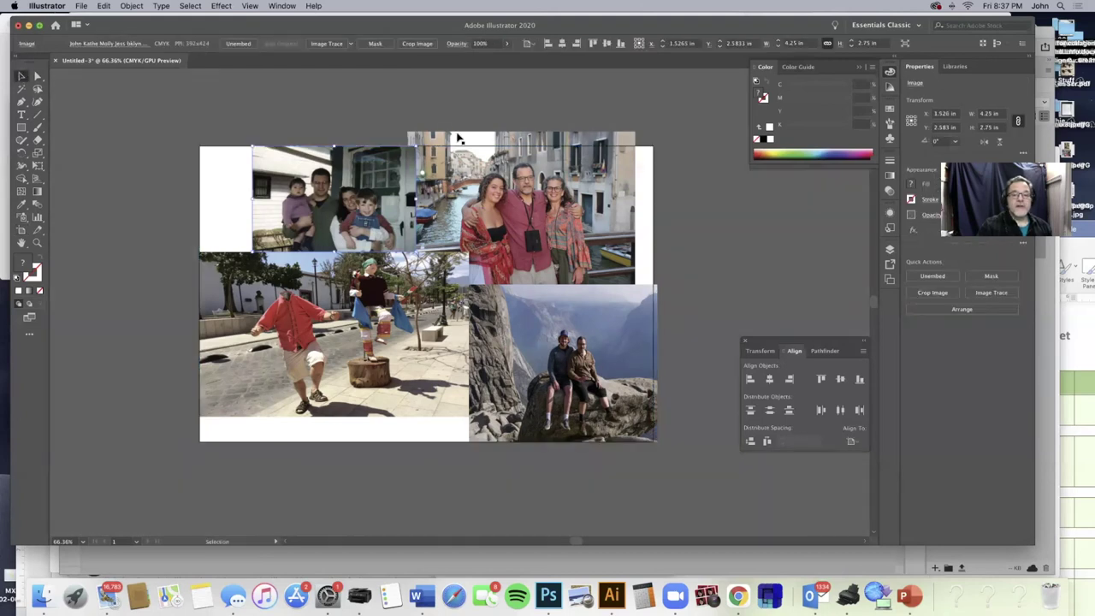
click(461, 141)
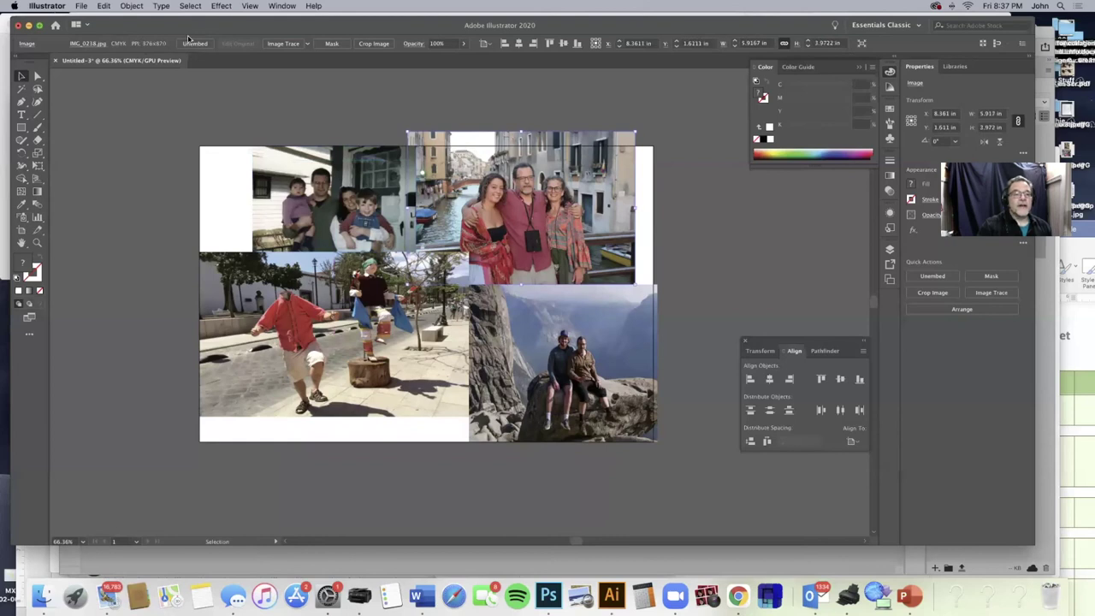
click(131, 6)
mouse_move(141, 29)
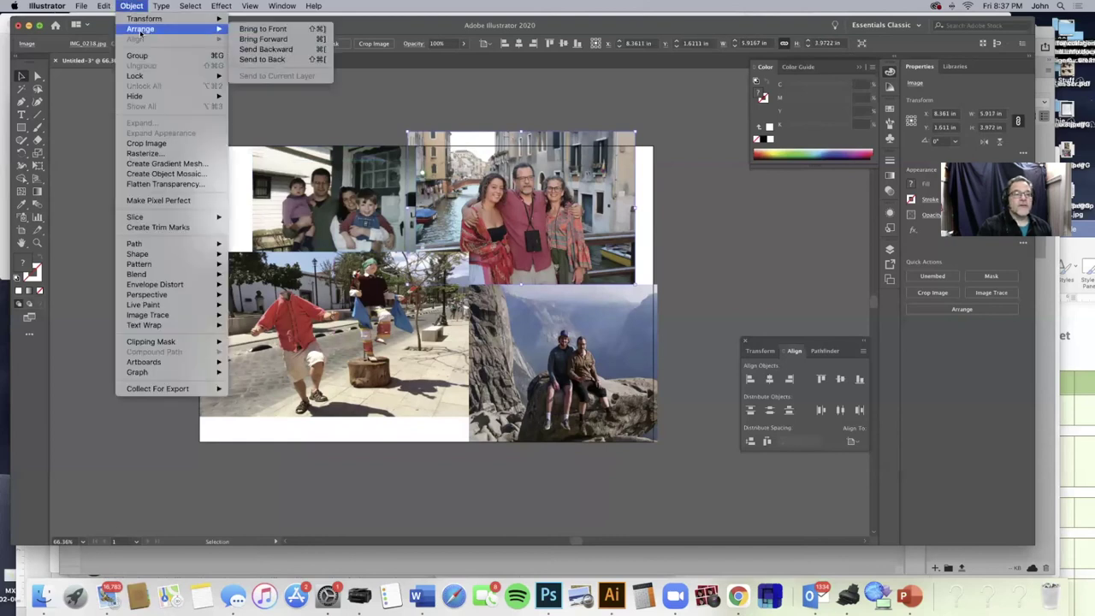
click(246, 29)
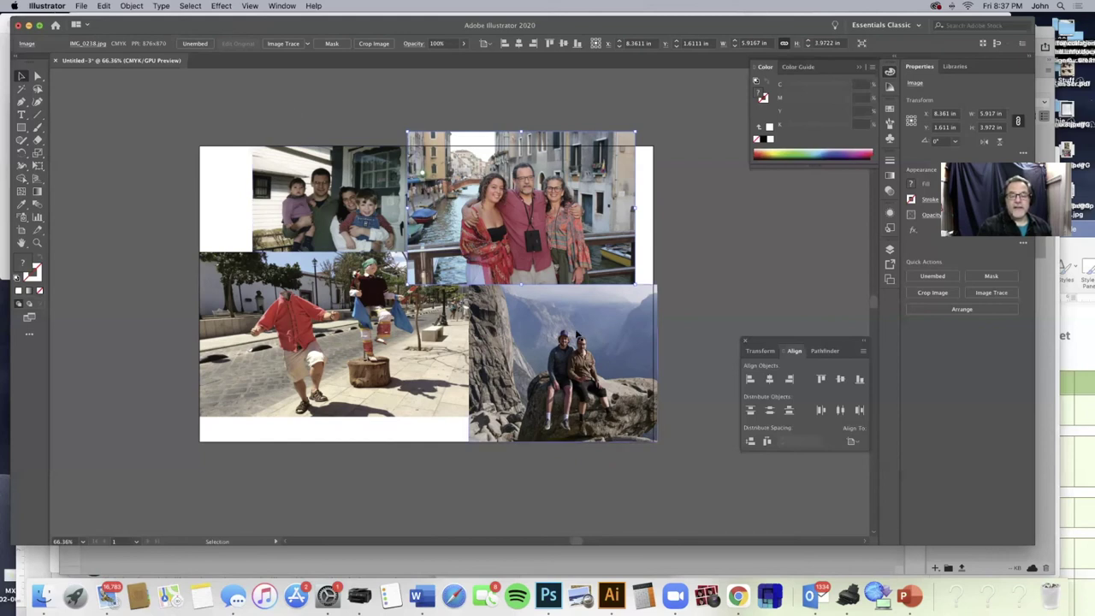
Move the Yosemite and street photos left together, to about X 8.872 in.
drag(580, 339, 570, 306)
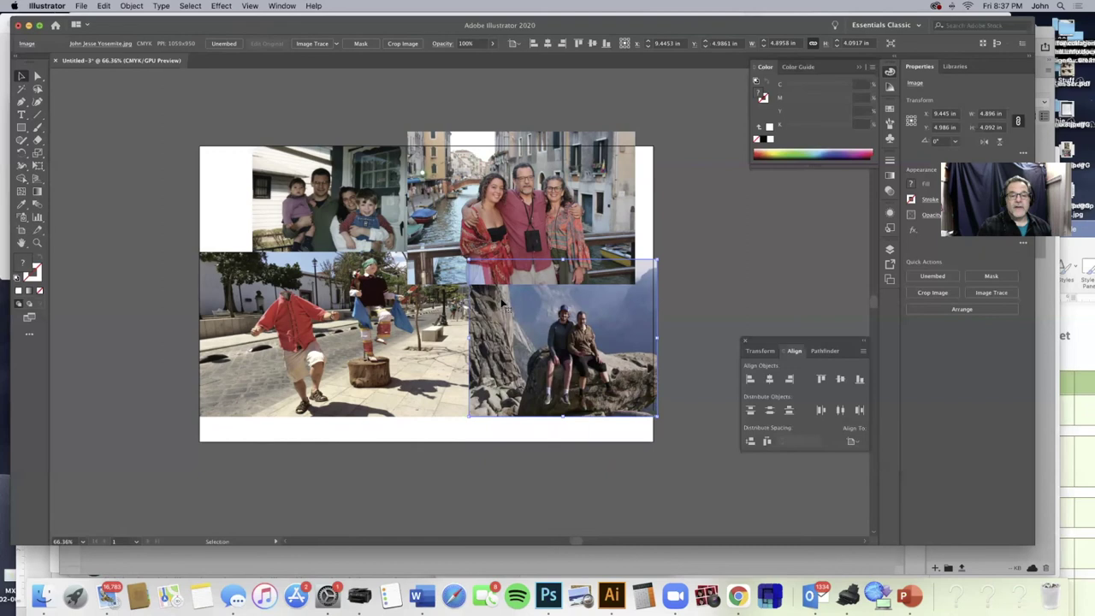
shift+click(268, 261)
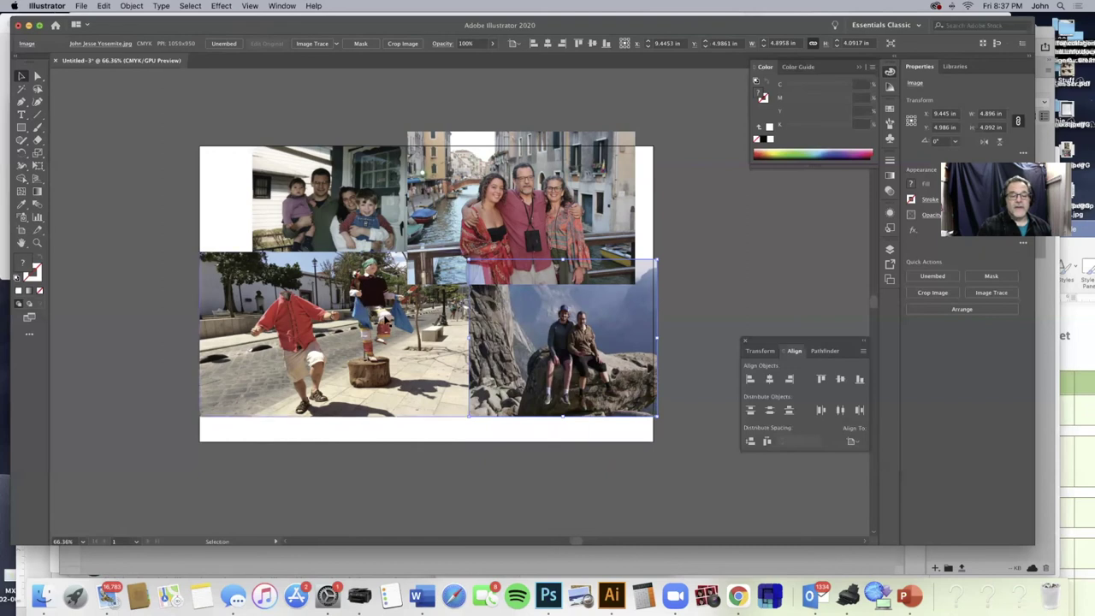
drag(573, 355, 536, 352)
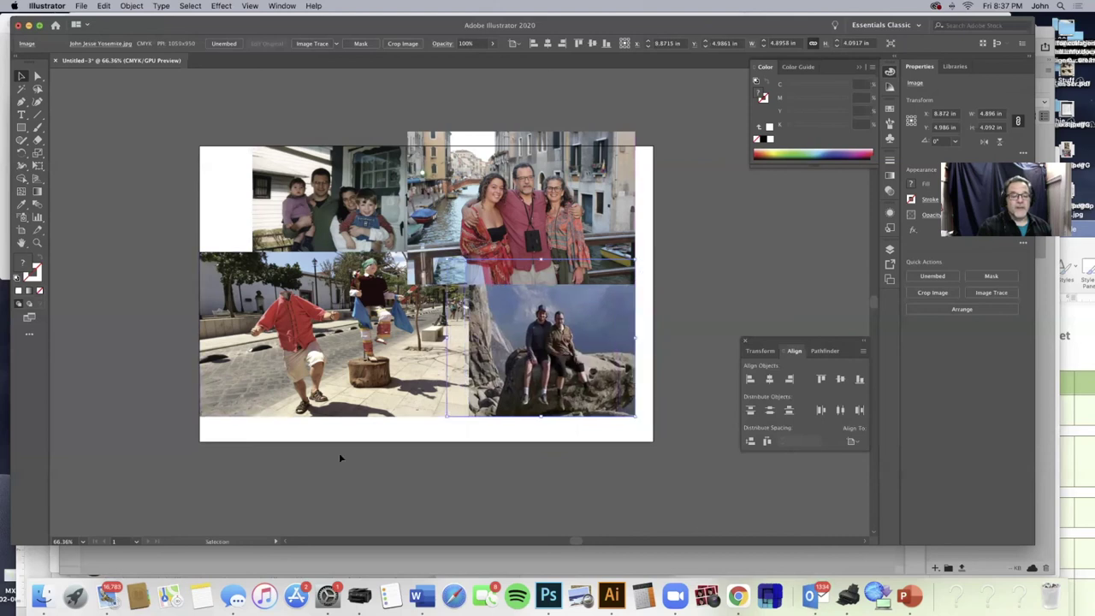
Trim the artboard's bottom, right and left edges to 10.19 × 7.03 in.
click(21, 229)
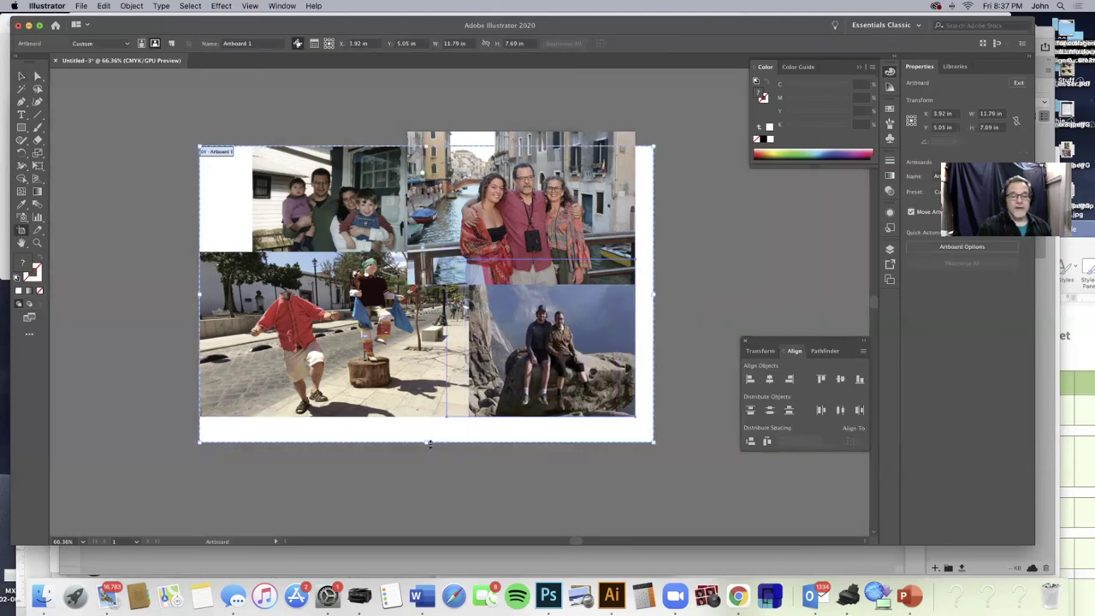
drag(429, 443, 425, 417)
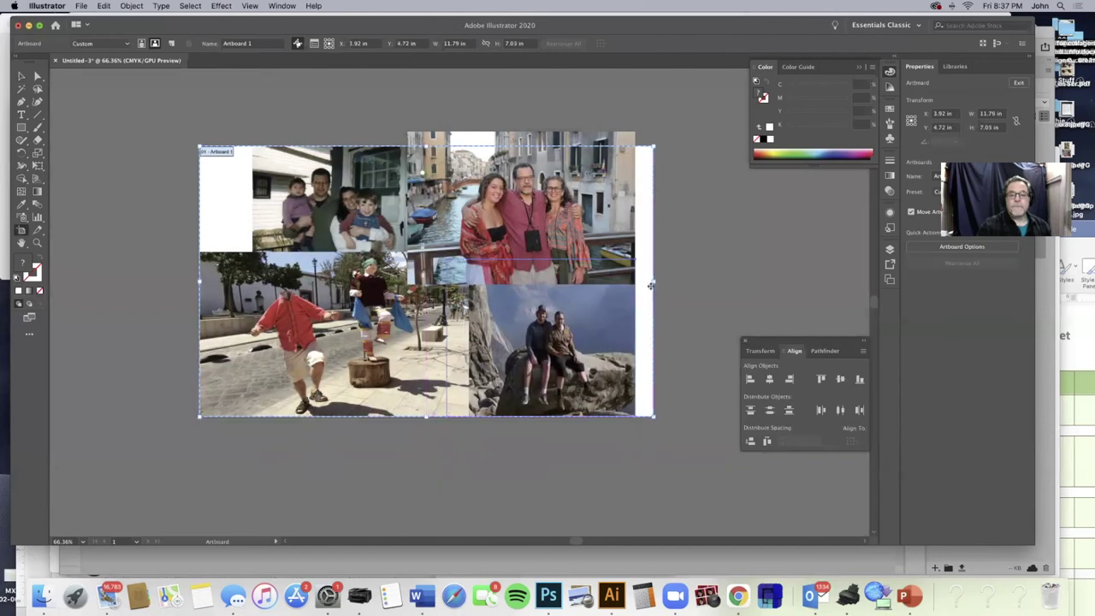
drag(654, 280, 634, 280)
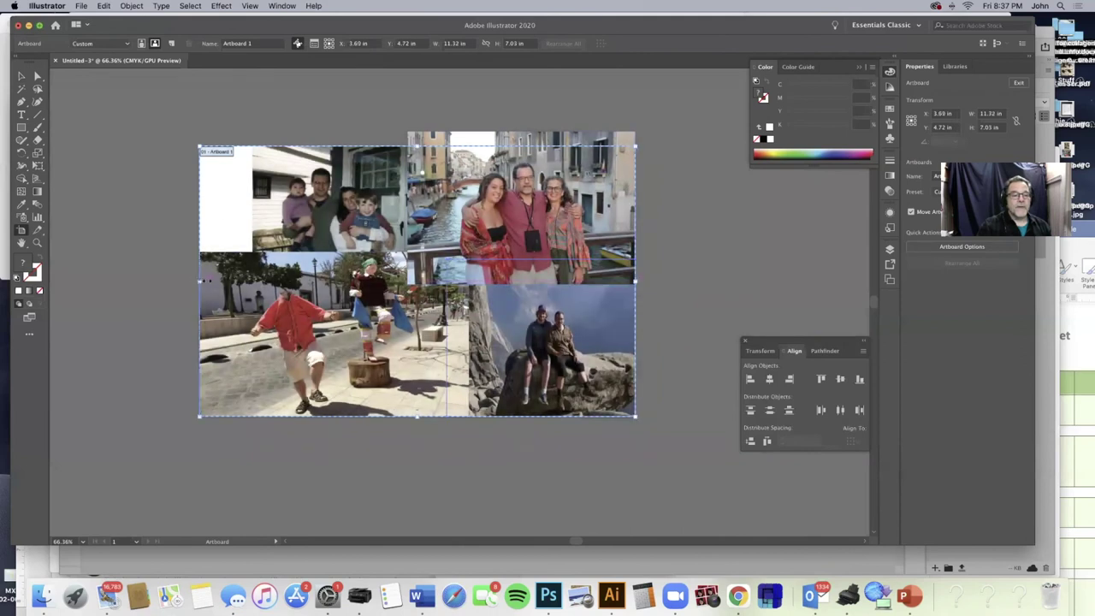
drag(202, 280, 242, 283)
Move the family photo into the artboard's top-left corner.
key(v)
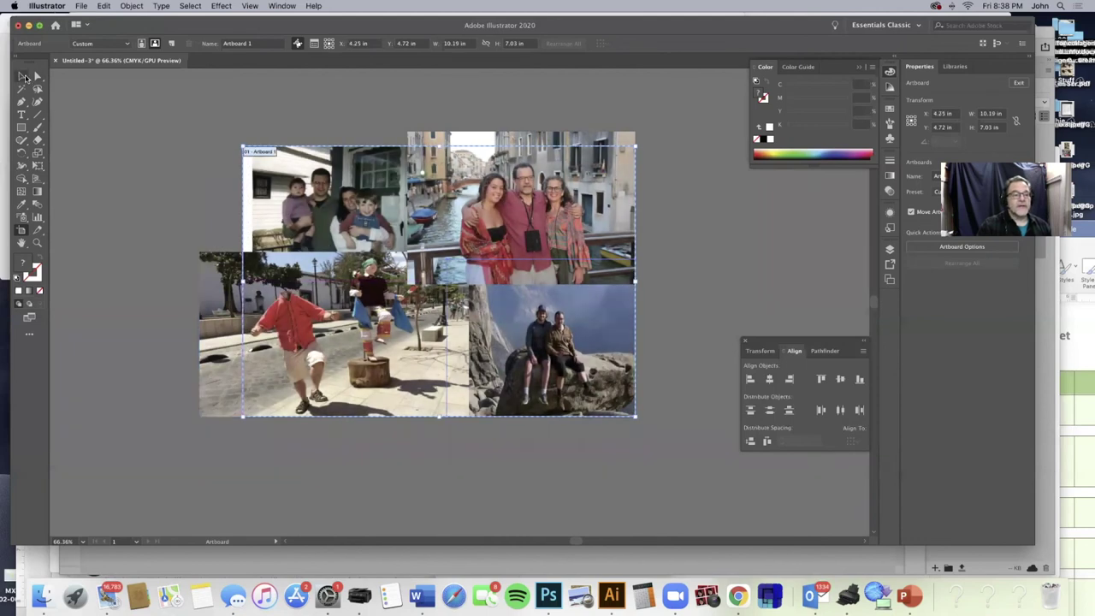
click(265, 158)
drag(265, 158, 236, 136)
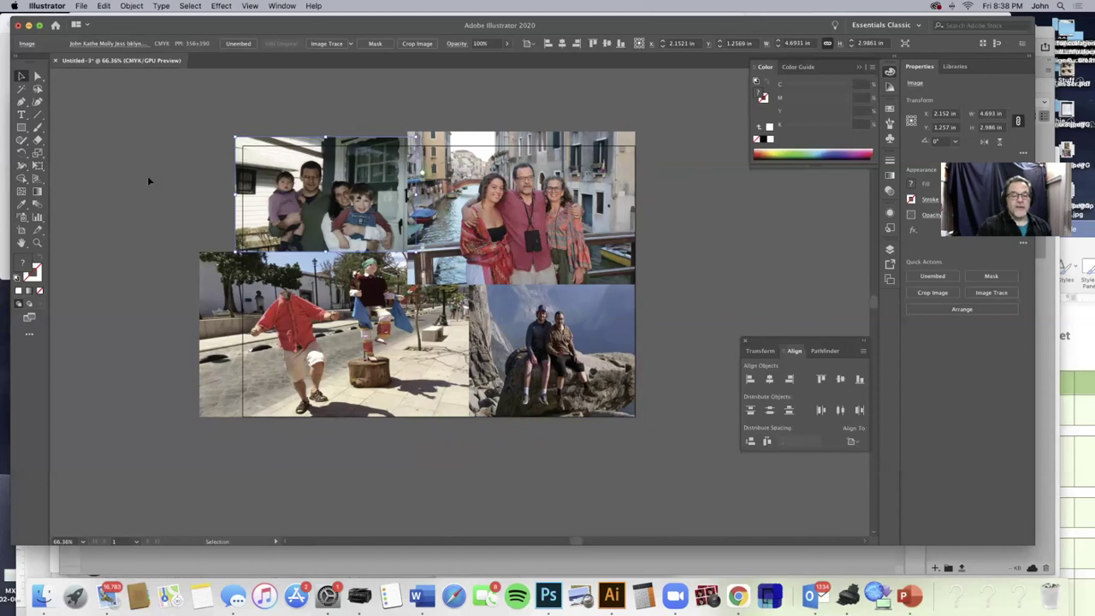
Save the collage as Untitled-3.pdf in Adobe PDF format in the pics for collage folder.
click(82, 6)
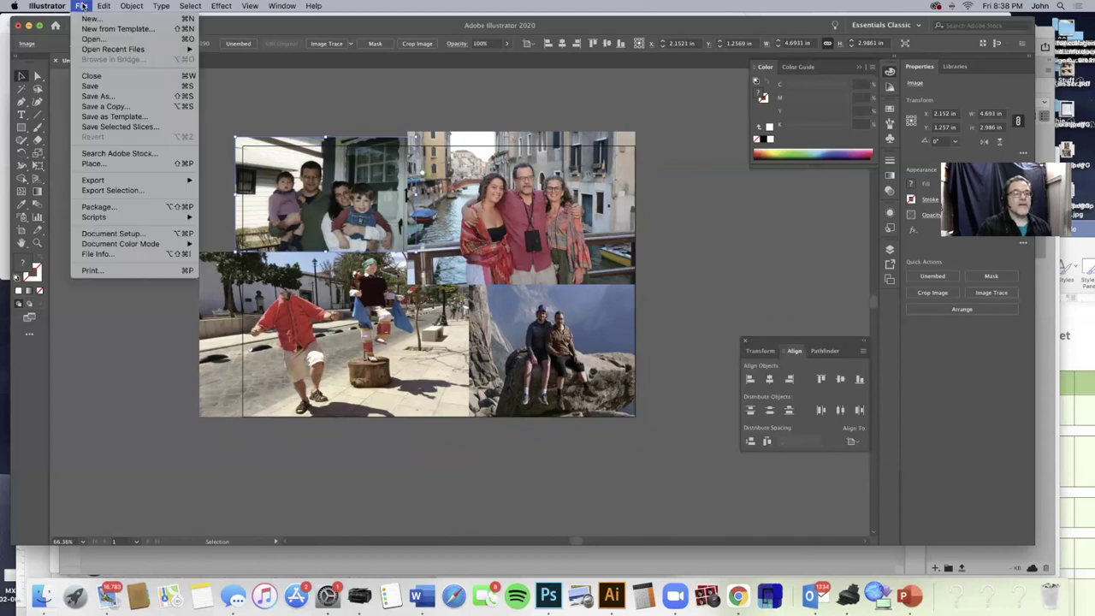
click(101, 96)
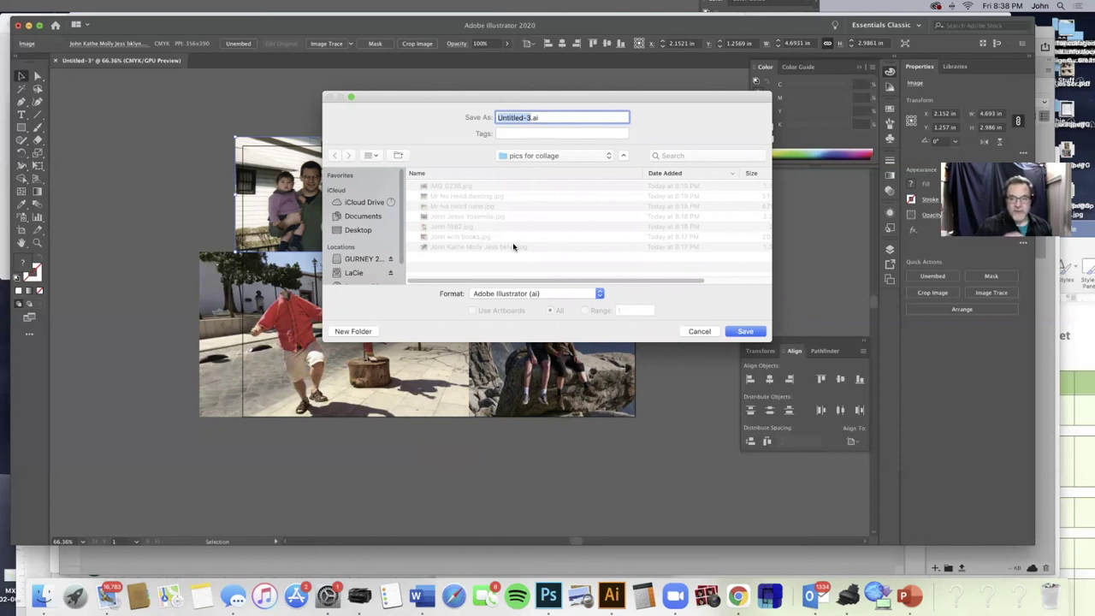
click(509, 296)
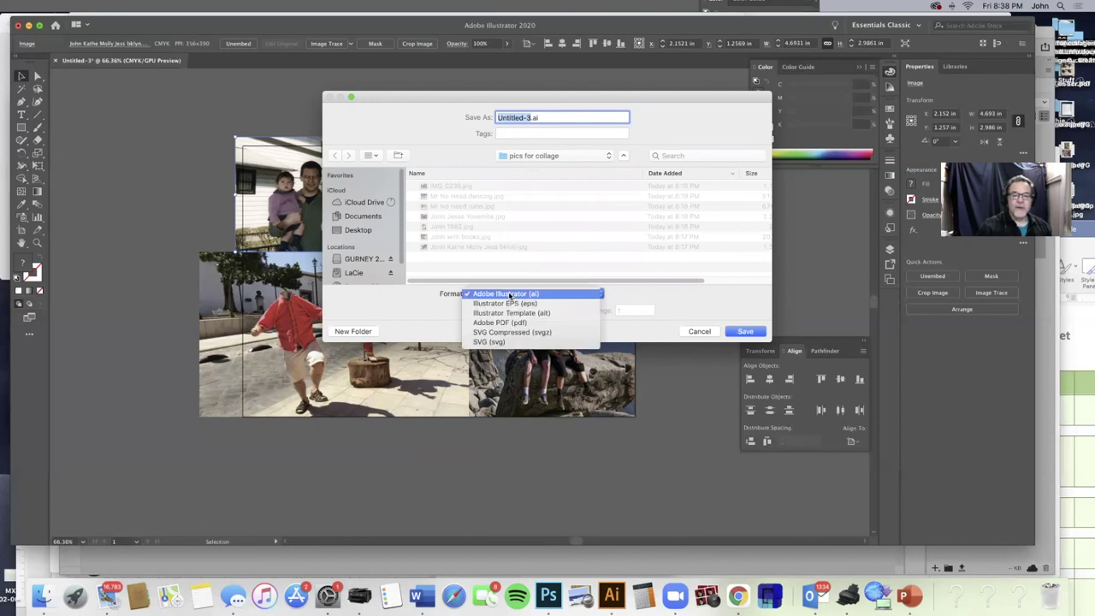
click(500, 323)
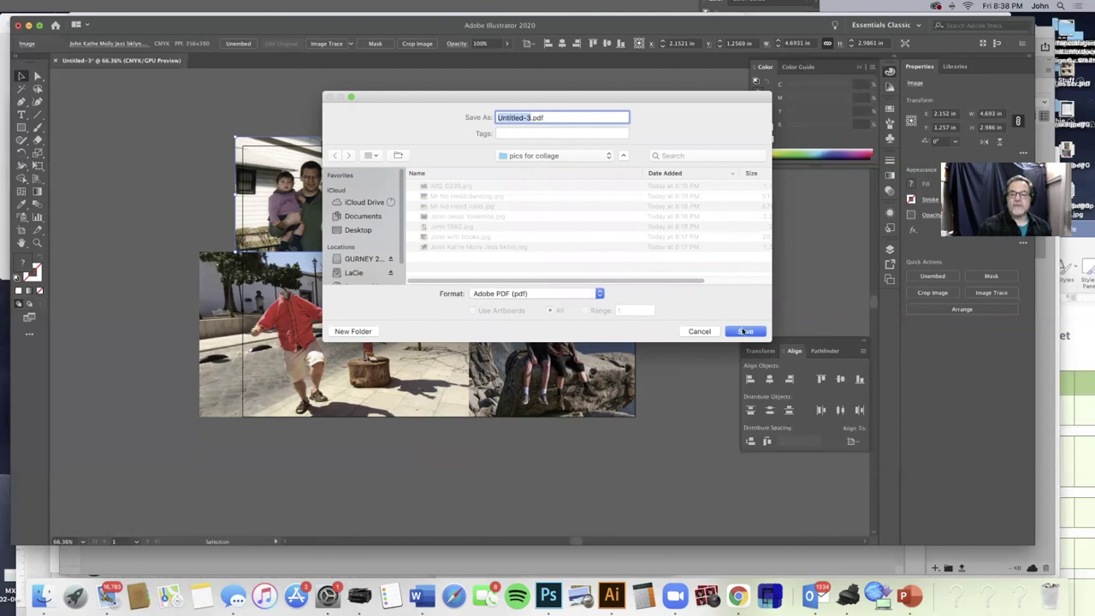
click(745, 332)
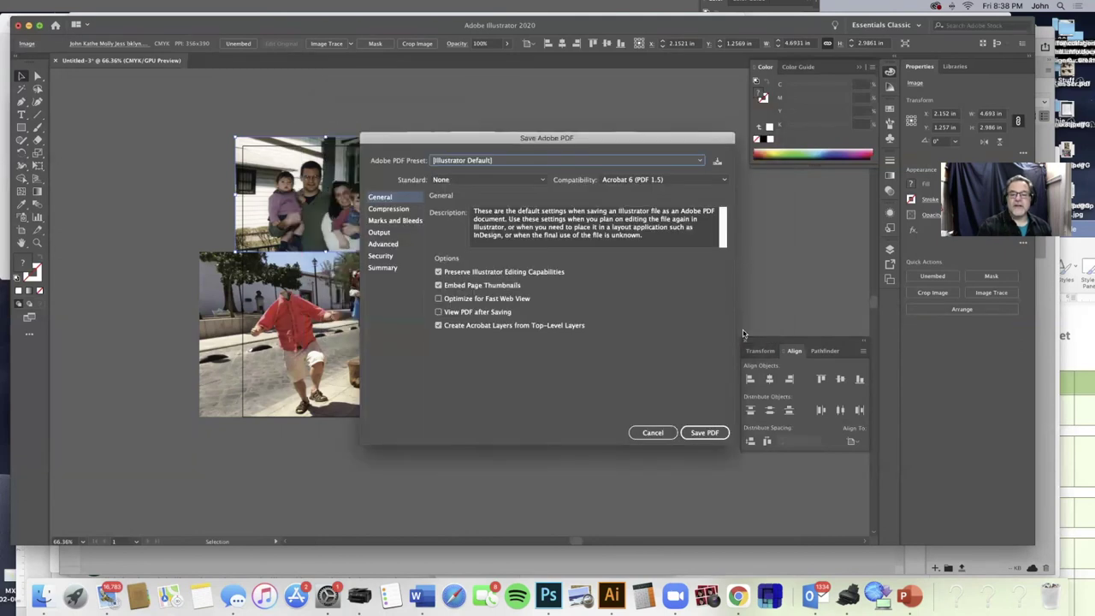
Finish the PDF save with the [Illustrator Default] preset.
click(704, 433)
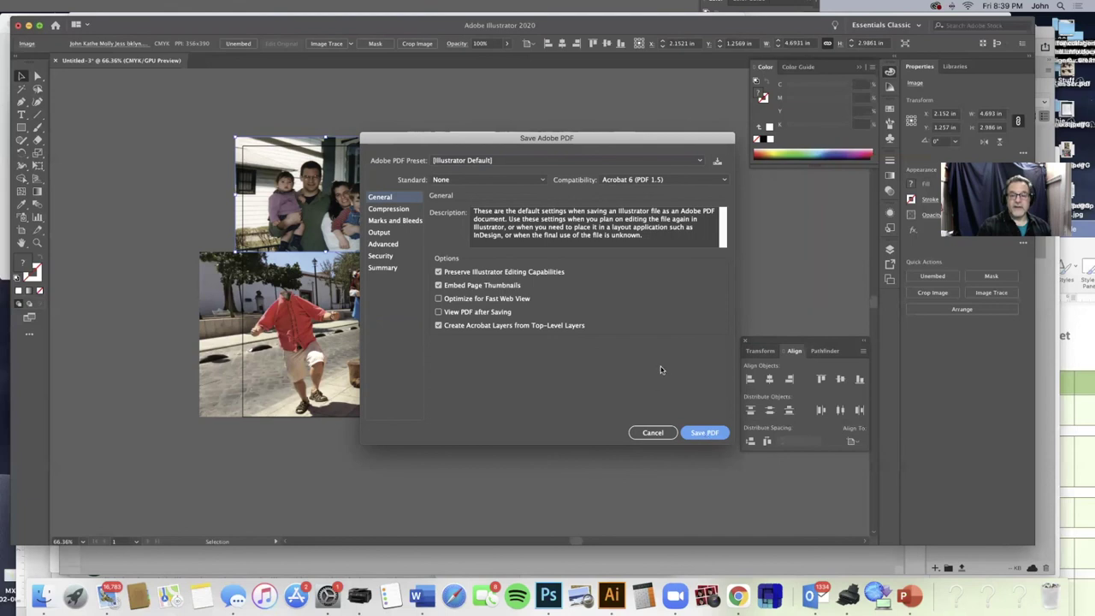
key(Return)
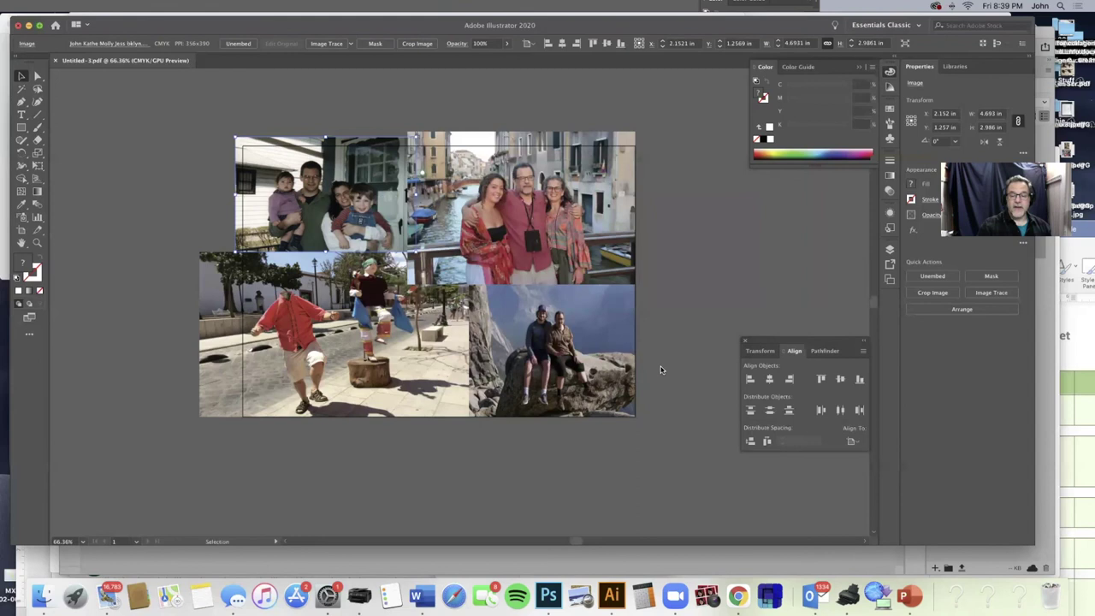